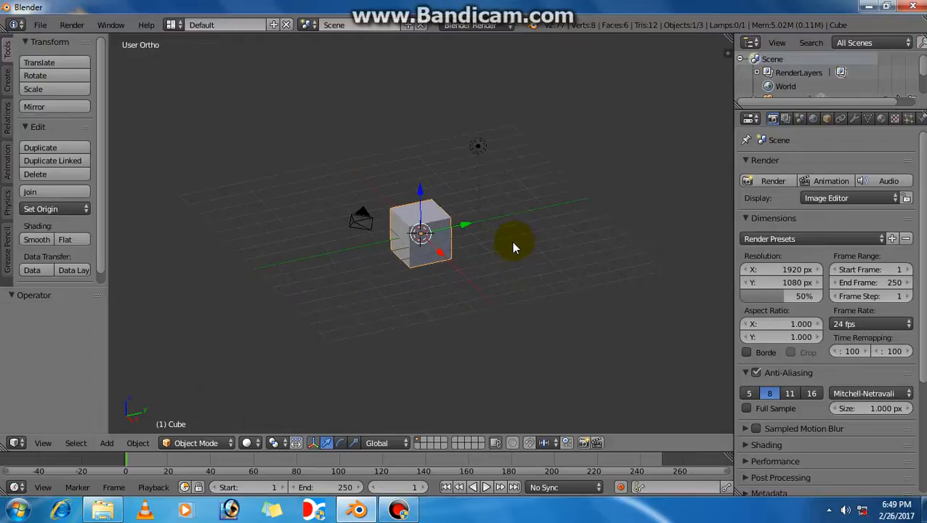
Hide the camera and the lamp in the 3D view
{"action": "scroll", "coordinate": [780, 84], "scroll_direction": "down", "scroll_amount": 2}
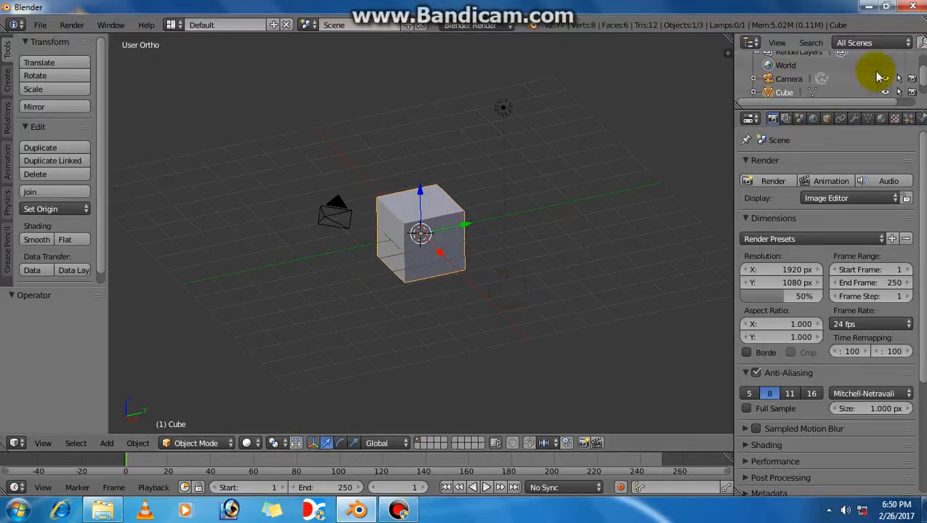
{"action": "left_click", "coordinate": [885, 79]}
{"action": "scroll", "coordinate": [883, 84], "scroll_direction": "down", "scroll_amount": 1}
{"action": "left_click", "coordinate": [885, 89]}
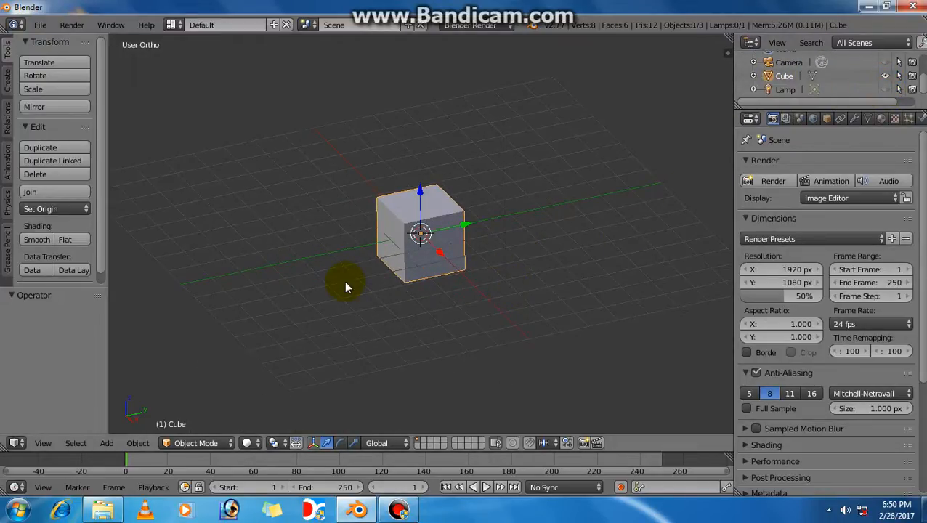
Move the cube up along the global Z axis by about 1.867 units so it sits above the grid floor
{"action": "middle_click_drag", "start_coordinate": [410, 262], "coordinate": [438, 269]}
{"action": "key", "text": "g"}
{"action": "key", "text": "z"}
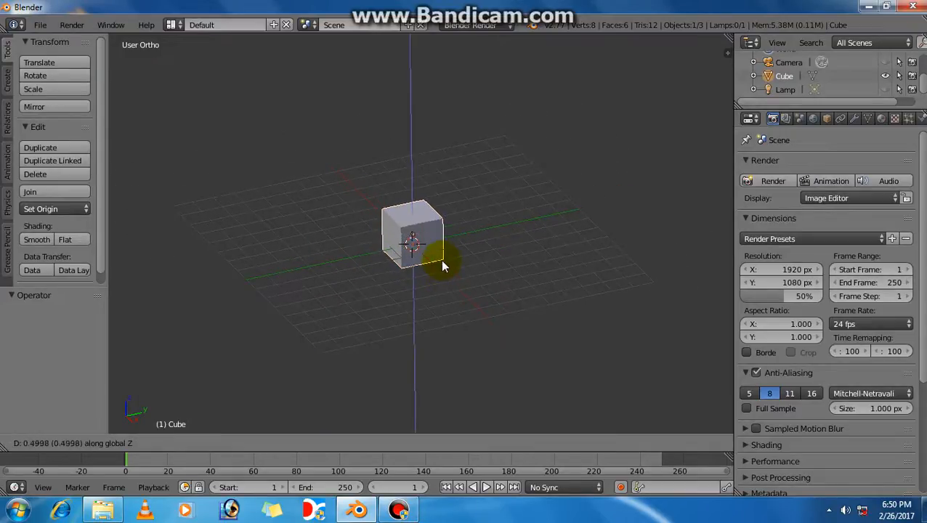
{"action": "left_click", "coordinate": [446, 234]}
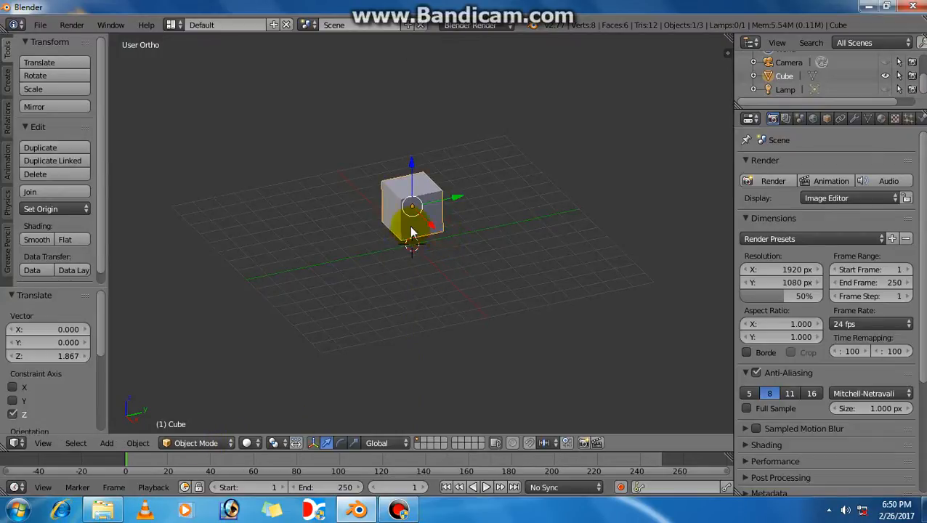
{"action": "scroll", "coordinate": [385, 318], "scroll_direction": "down", "scroll_amount": 1}
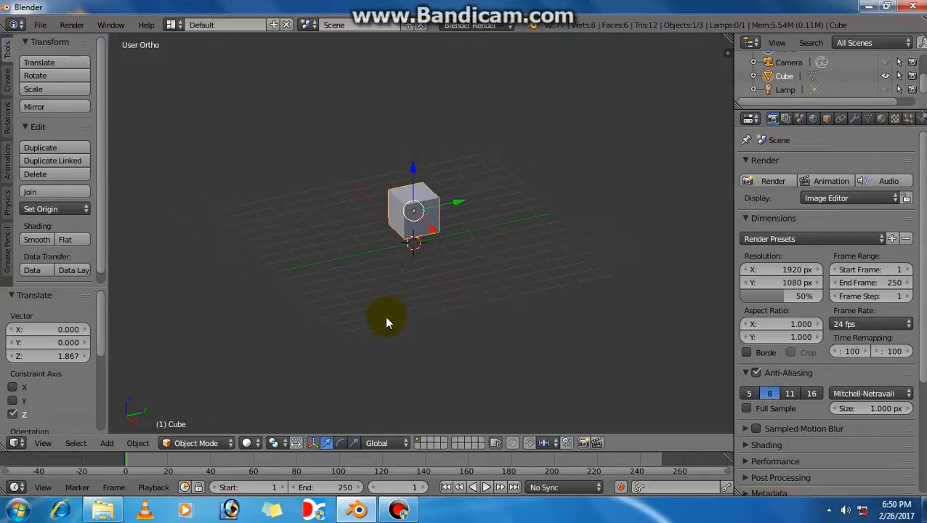
{"action": "middle_click_drag", "start_coordinate": [421, 231], "coordinate": [411, 245], "text": "shift"}
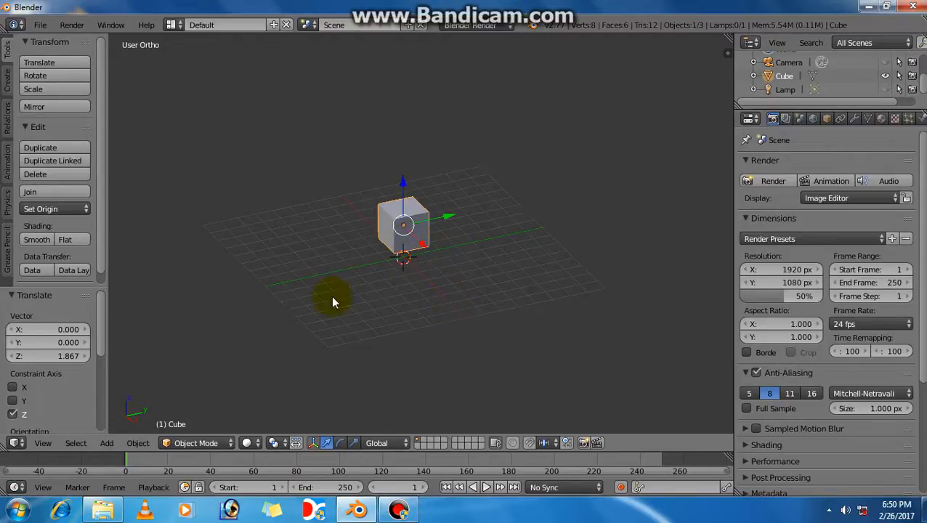
Enter Edit Mode on the cube, switch to face selection and select the cube's top face
{"action": "left_click", "coordinate": [195, 443]}
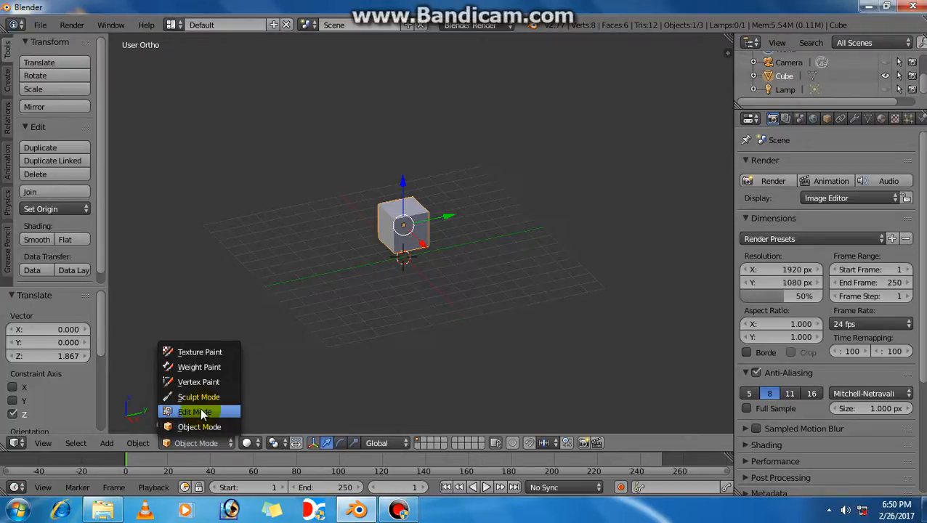
{"action": "left_click", "coordinate": [196, 412]}
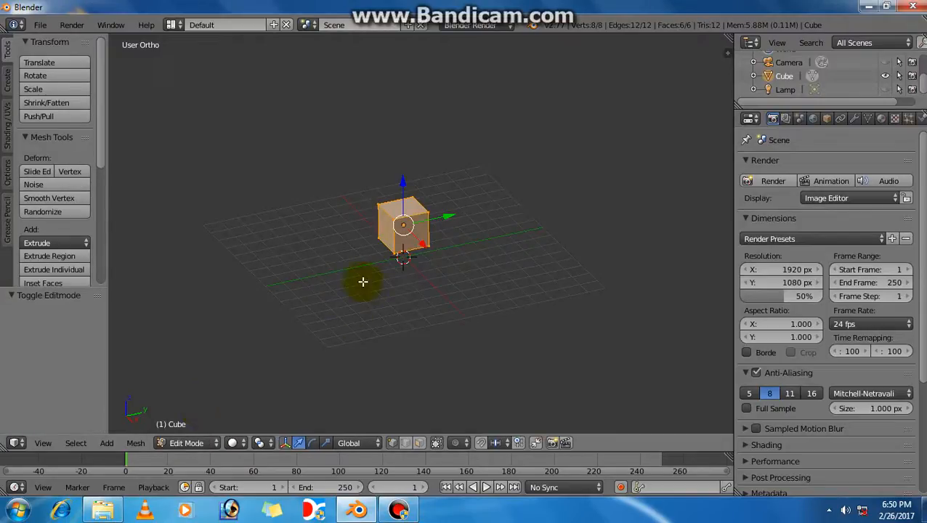
{"action": "scroll", "coordinate": [407, 285], "scroll_direction": "up", "scroll_amount": 6}
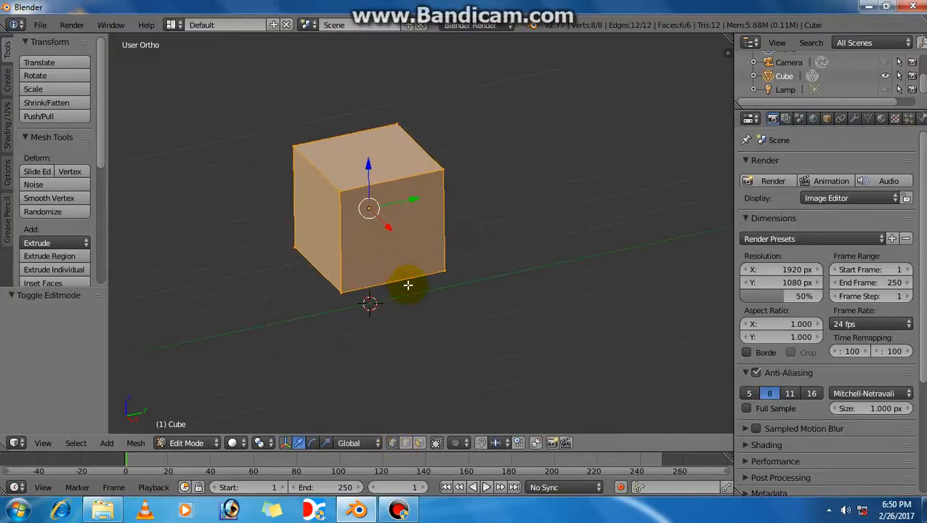
{"action": "scroll", "coordinate": [408, 285], "scroll_direction": "down", "scroll_amount": 4}
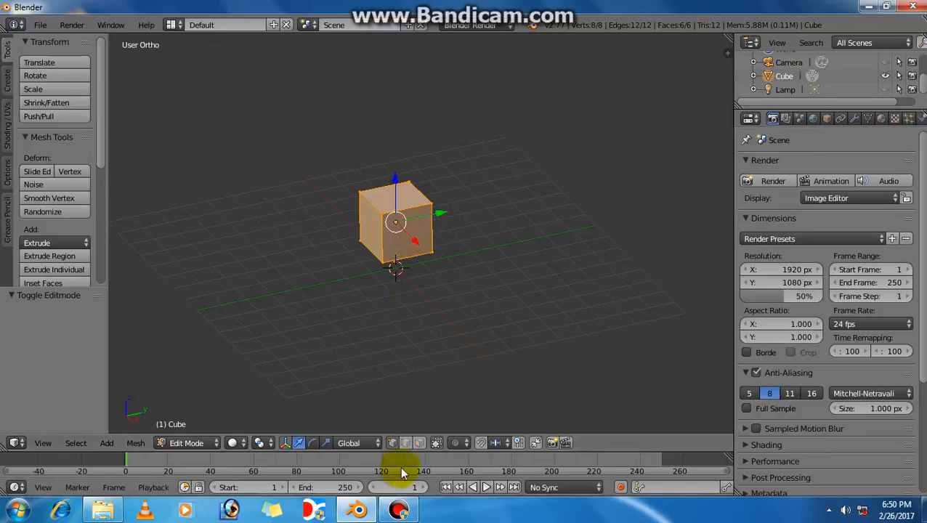
{"action": "left_click", "coordinate": [405, 445]}
{"action": "left_click", "coordinate": [418, 443]}
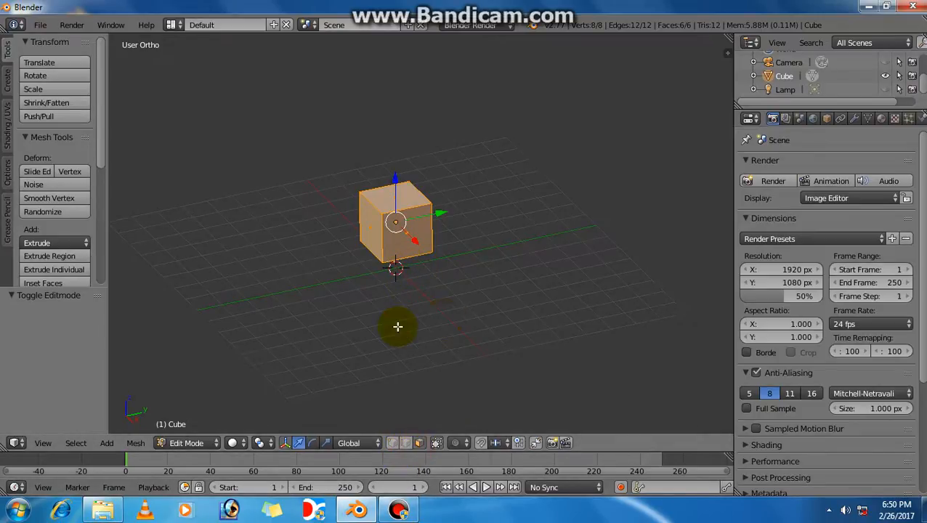
{"action": "left_click", "coordinate": [392, 202]}
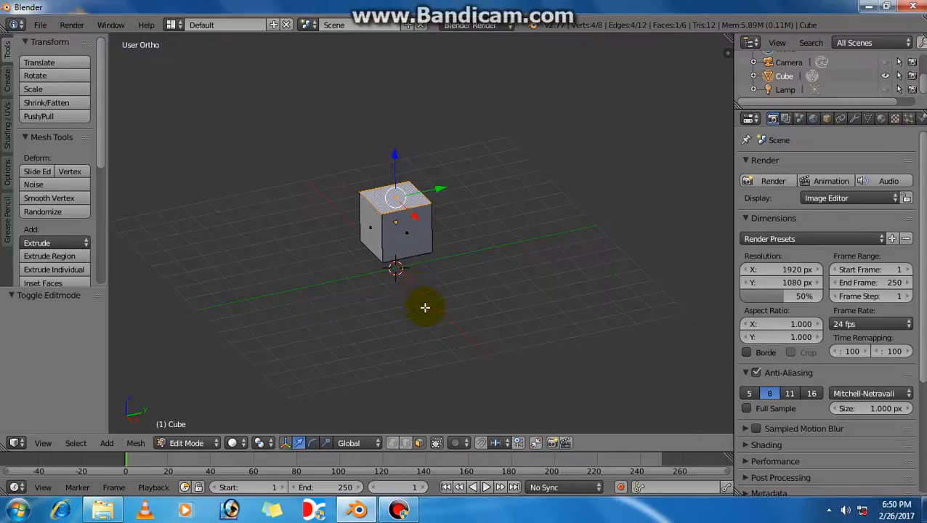
Return the cube to Object Mode
{"action": "scroll", "coordinate": [425, 307], "scroll_direction": "up", "scroll_amount": 2}
{"action": "scroll", "coordinate": [425, 307], "scroll_direction": "down", "scroll_amount": 3}
{"action": "scroll", "coordinate": [425, 308], "scroll_direction": "up", "scroll_amount": 3}
{"action": "scroll", "coordinate": [426, 308], "scroll_direction": "up", "scroll_amount": 2}
{"action": "scroll", "coordinate": [425, 307], "scroll_direction": "down", "scroll_amount": 3}
{"action": "key", "text": "Tab"}
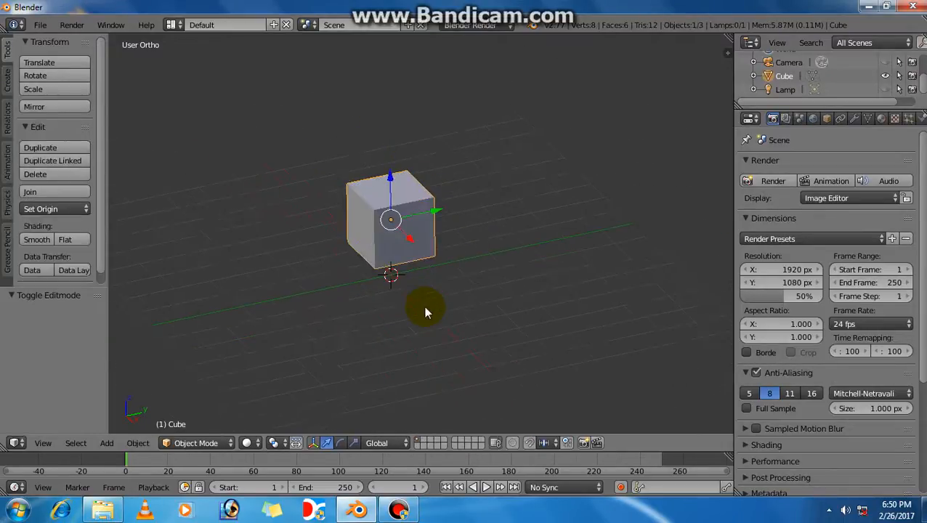
Switch the cube repeatedly between Edit Mode and Object Mode, ending in Object Mode
{"action": "key", "text": "Tab"}
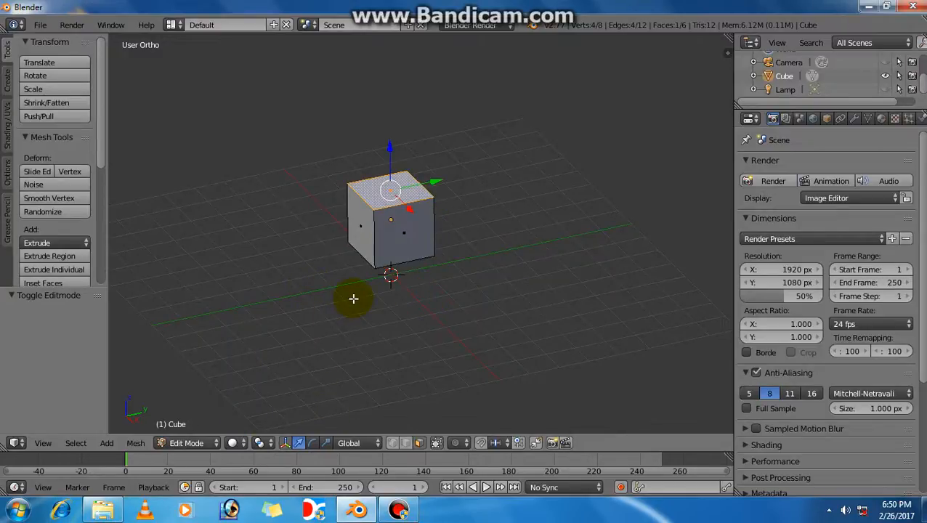
{"action": "key", "text": "Tab"}
{"action": "key", "text": "Tab"}
{"action": "key", "text": "Tab"}
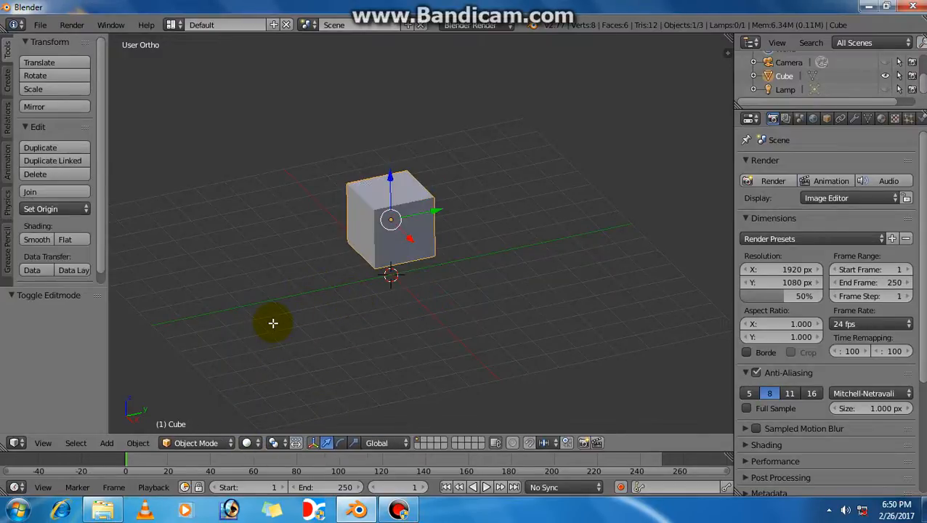
{"action": "key", "text": "Tab"}
{"action": "key", "text": "Tab"}
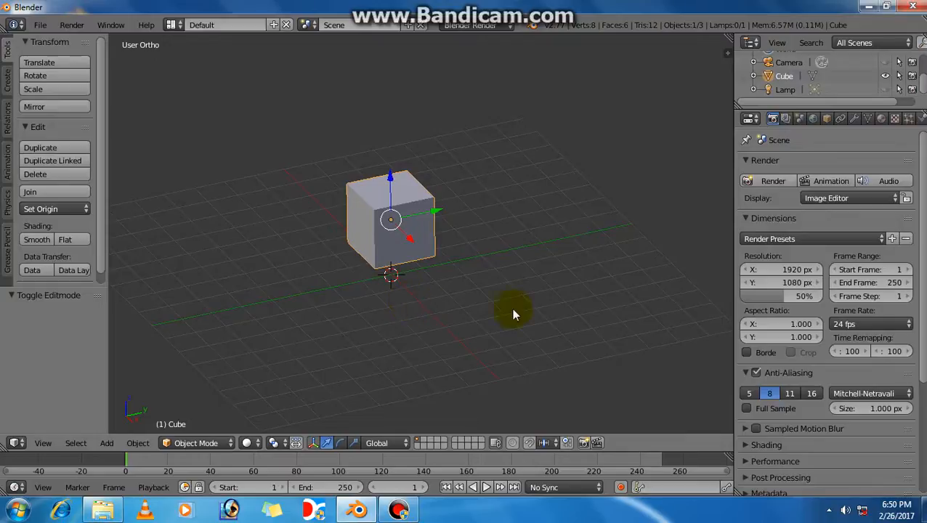
Start the Screencast Keys display from the 3D view's properties and hide those properties again
{"action": "key", "text": "n"}
{"action": "scroll", "coordinate": [680, 200], "scroll_direction": "down", "scroll_amount": 8}
{"action": "scroll", "coordinate": [658, 327], "scroll_direction": "down", "scroll_amount": 6}
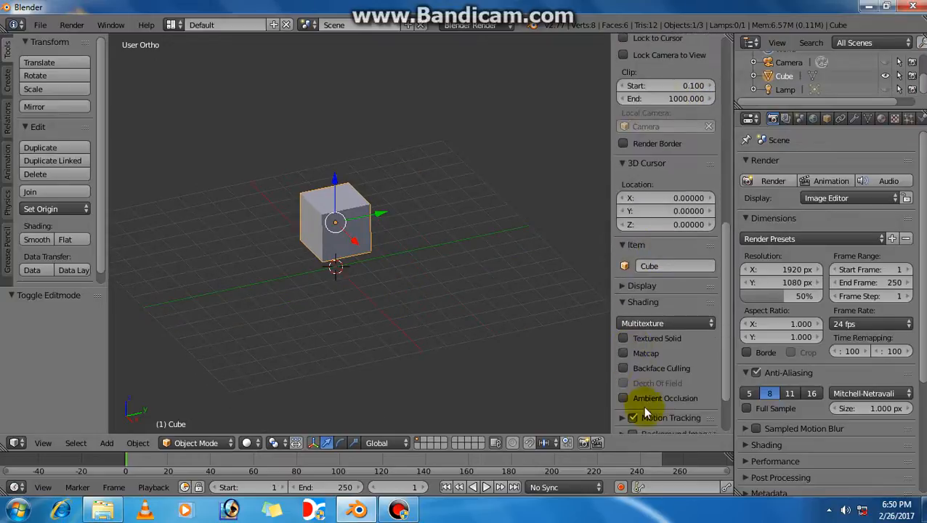
{"action": "left_click", "coordinate": [649, 423]}
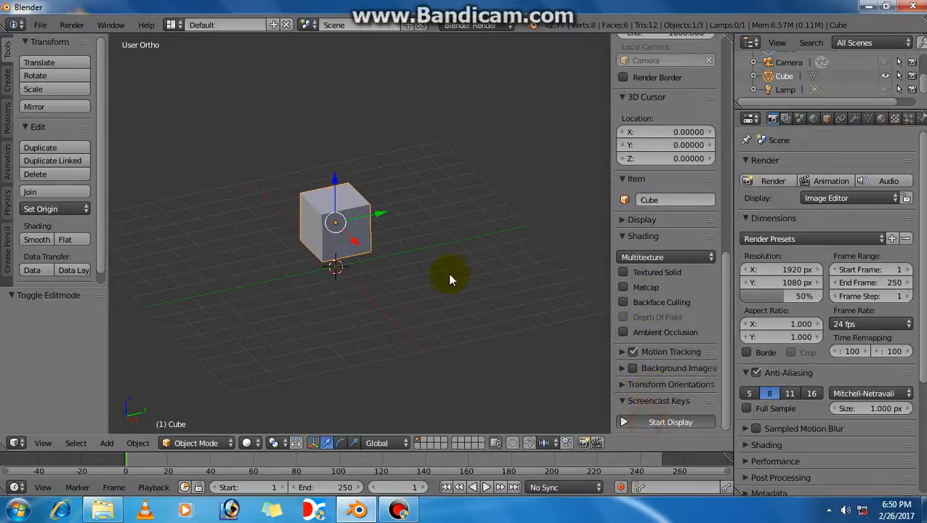
{"action": "key", "text": "n"}
{"action": "scroll", "coordinate": [447, 297], "scroll_direction": "up", "scroll_amount": 2}
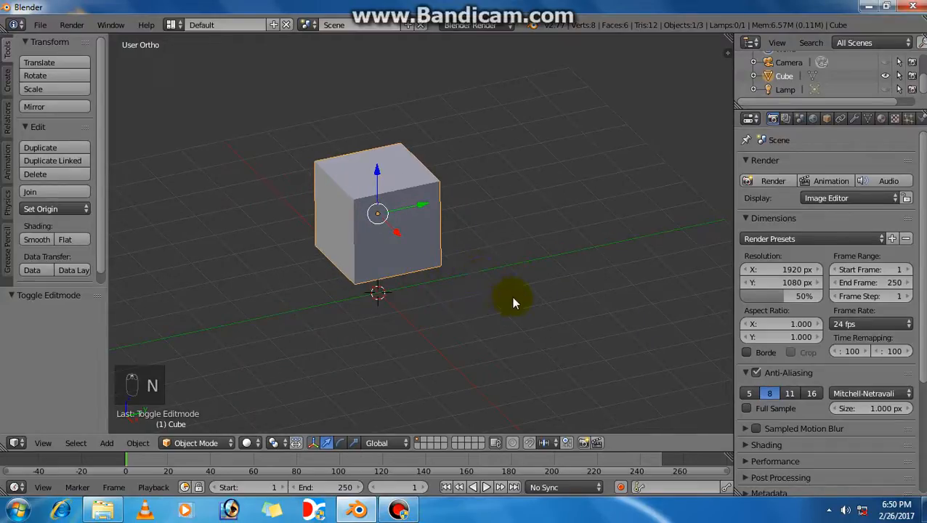
Enter Edit Mode on the cube once more and go back to Object Mode
{"action": "key", "text": "Tab"}
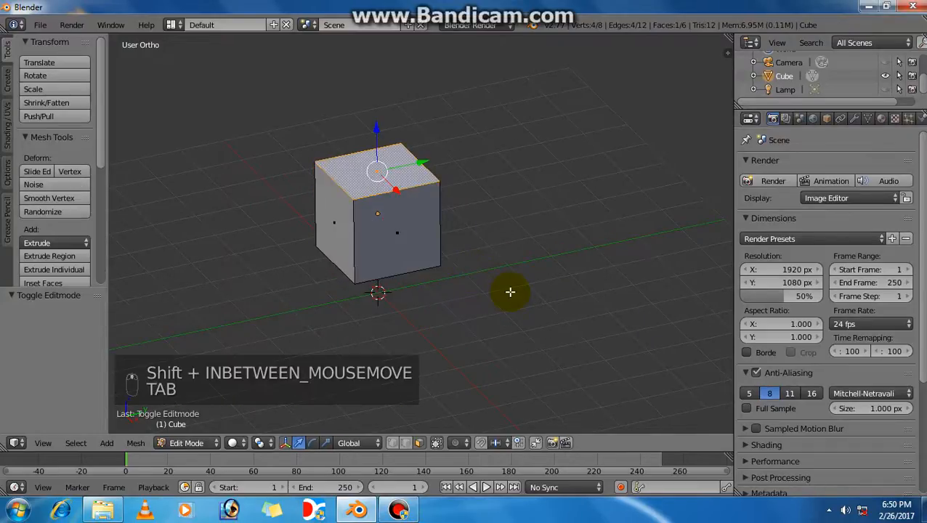
{"action": "key", "text": "Tab"}
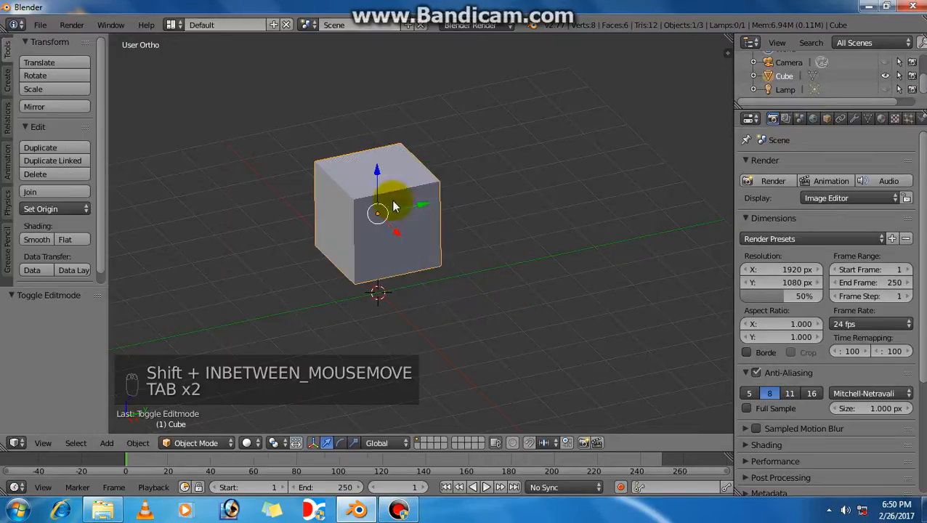
{"action": "middle_click_drag", "start_coordinate": [448, 265], "coordinate": [493, 287], "text": "shift"}
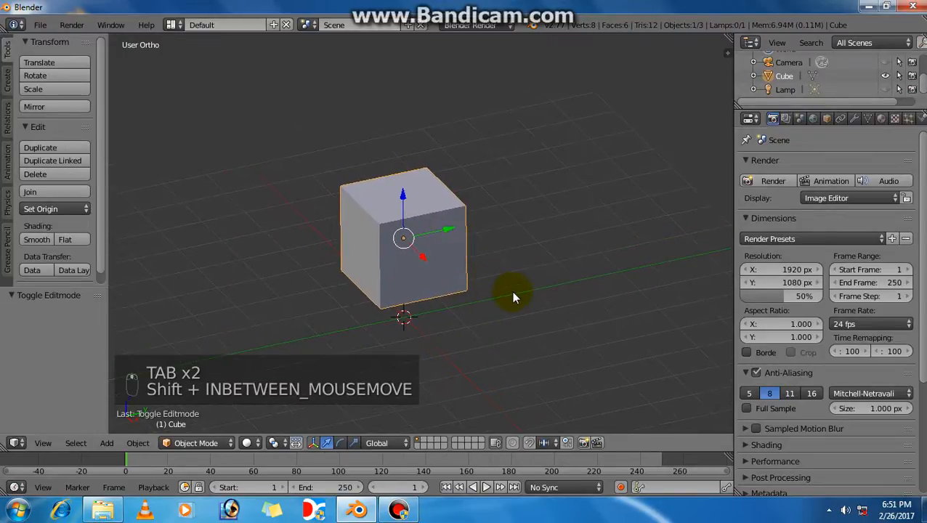
{"action": "scroll", "coordinate": [512, 291], "scroll_direction": "up", "scroll_amount": 2}
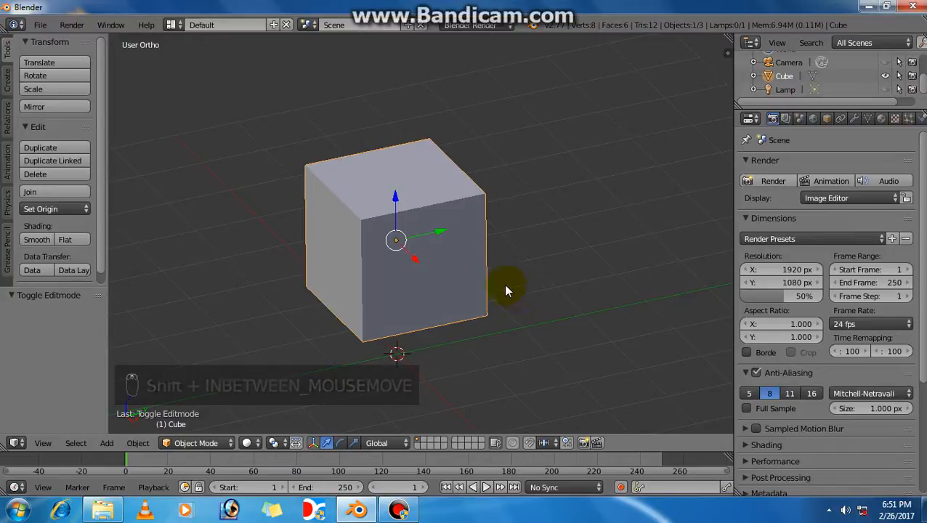
{"action": "scroll", "coordinate": [507, 291], "scroll_direction": "down", "scroll_amount": 1}
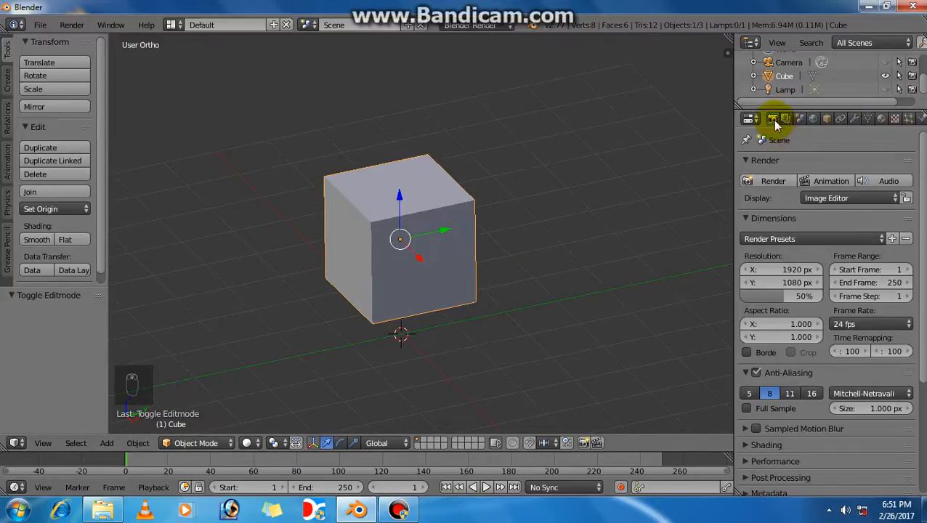
Remove the existing material slot from the cube in its material settings
{"action": "left_click", "coordinate": [880, 116]}
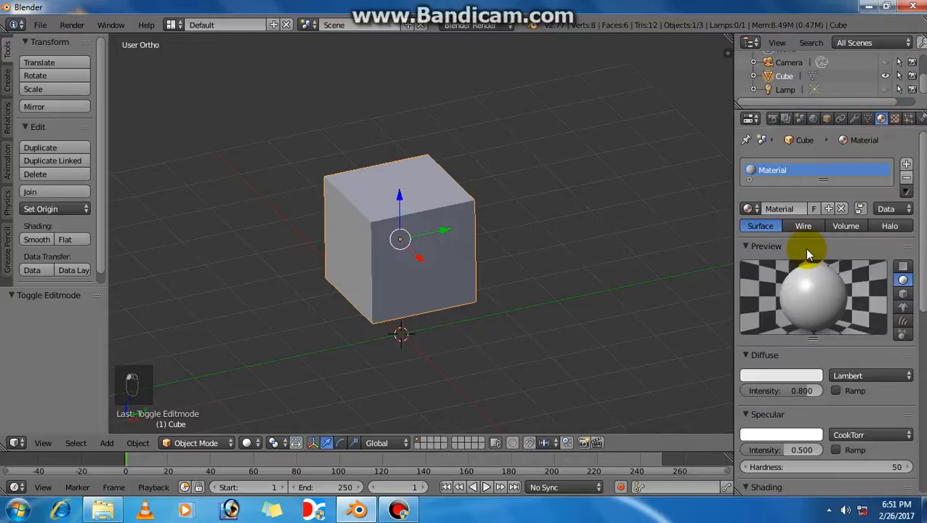
{"action": "scroll", "coordinate": [813, 311], "scroll_direction": "down", "scroll_amount": 3}
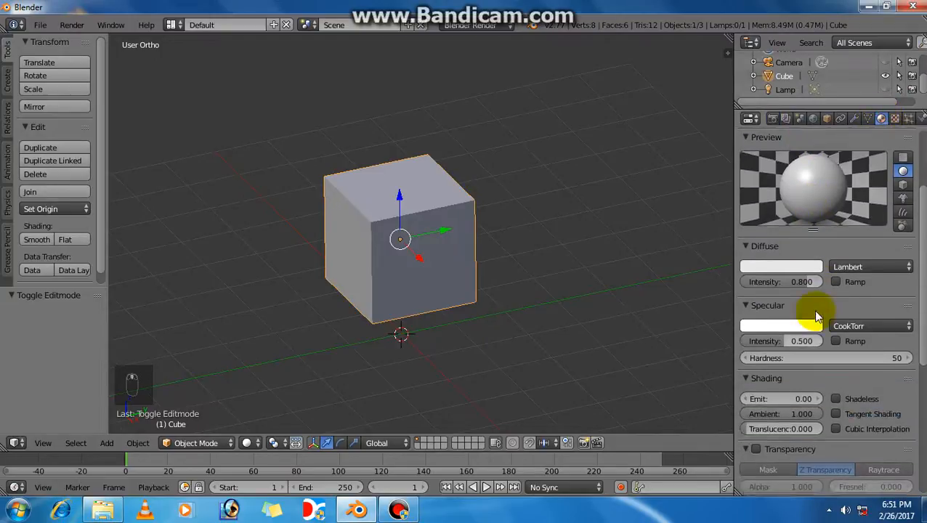
{"action": "scroll", "coordinate": [815, 314], "scroll_direction": "up", "scroll_amount": 5}
{"action": "left_click", "coordinate": [908, 147]}
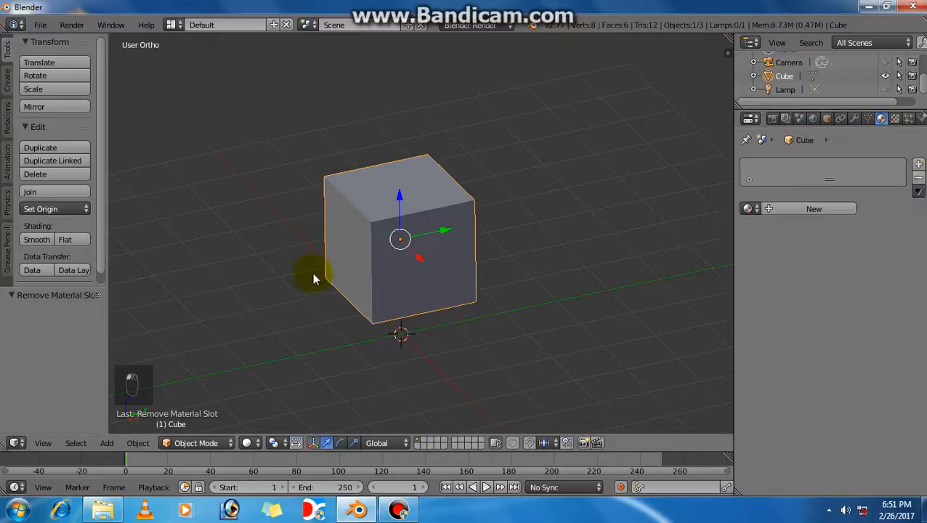
{"action": "middle_click_drag", "start_coordinate": [321, 269], "coordinate": [389, 253]}
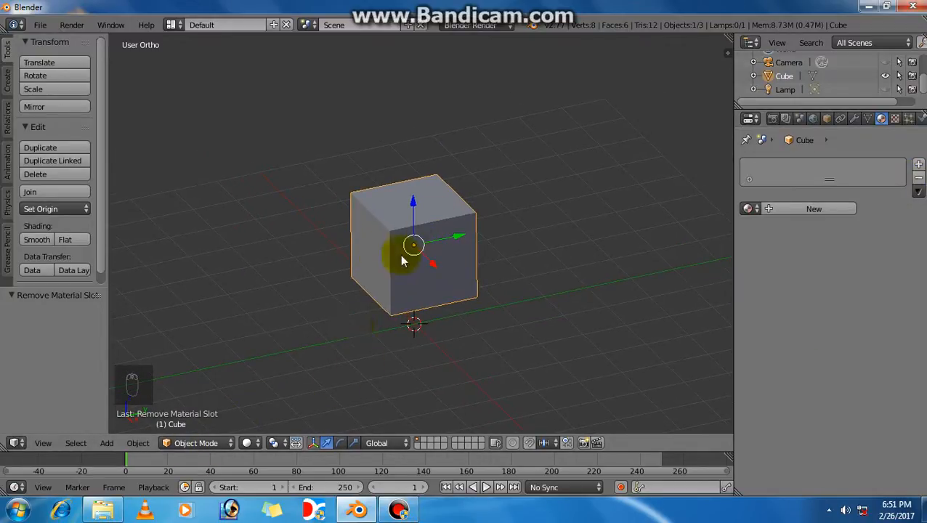
{"action": "middle_click_drag", "start_coordinate": [437, 298], "coordinate": [439, 263]}
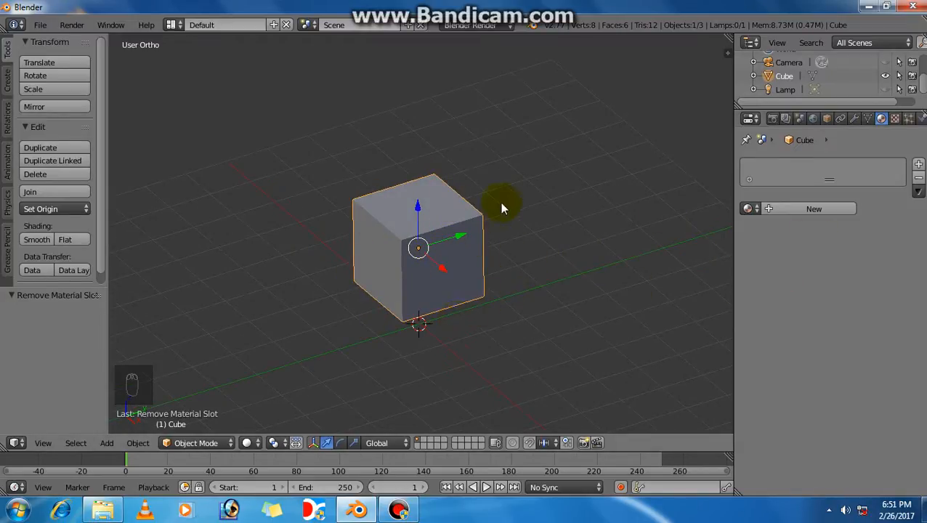
Create a new material for the cube and set its diffuse colour to blue, about R 0.029, G 0.082, B 0.800
{"action": "left_click", "coordinate": [803, 213]}
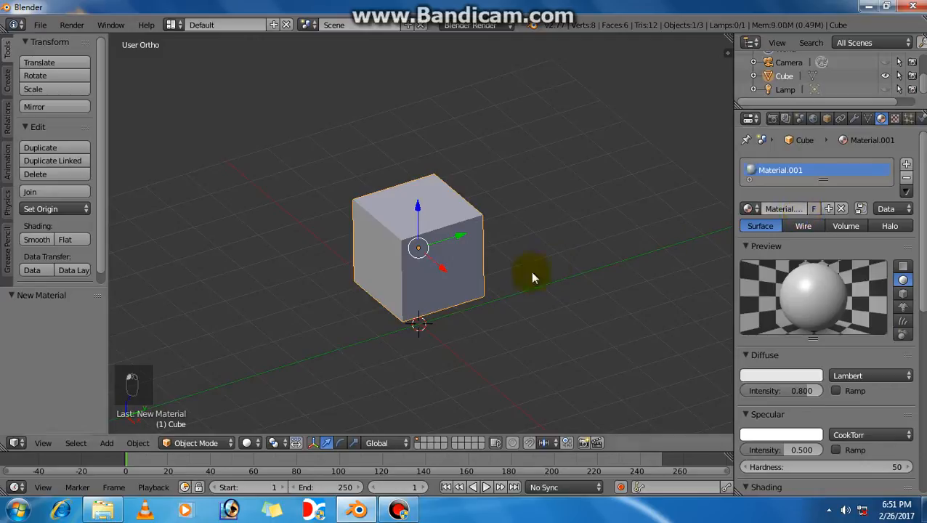
{"action": "left_click", "coordinate": [778, 376]}
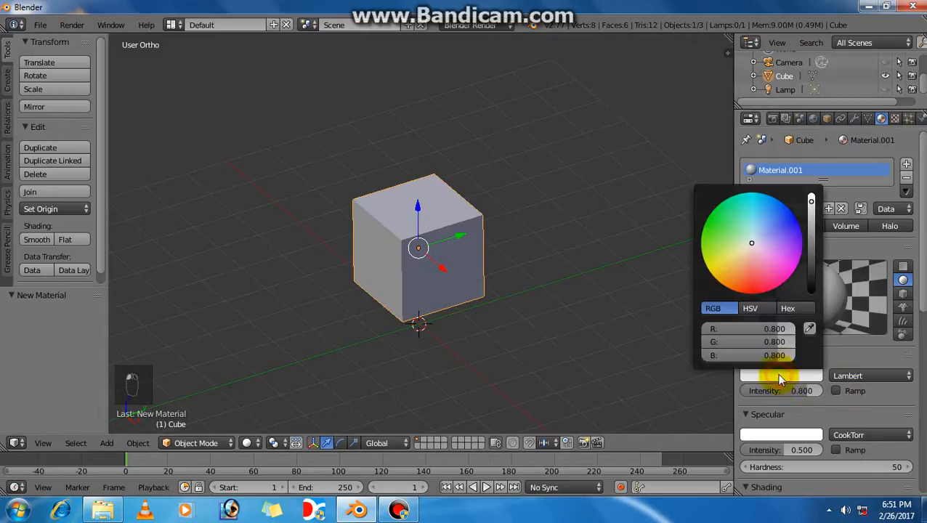
{"action": "mouse_move", "coordinate": [753, 243]}
{"action": "left_mouse_down"}
{"action": "mouse_move", "coordinate": [728, 268]}
{"action": "mouse_move", "coordinate": [721, 263]}
{"action": "mouse_move", "coordinate": [735, 234]}
{"action": "mouse_move", "coordinate": [793, 200]}
{"action": "mouse_move", "coordinate": [801, 231]}
{"action": "mouse_move", "coordinate": [786, 239]}
{"action": "mouse_move", "coordinate": [782, 218]}
{"action": "left_mouse_up"}
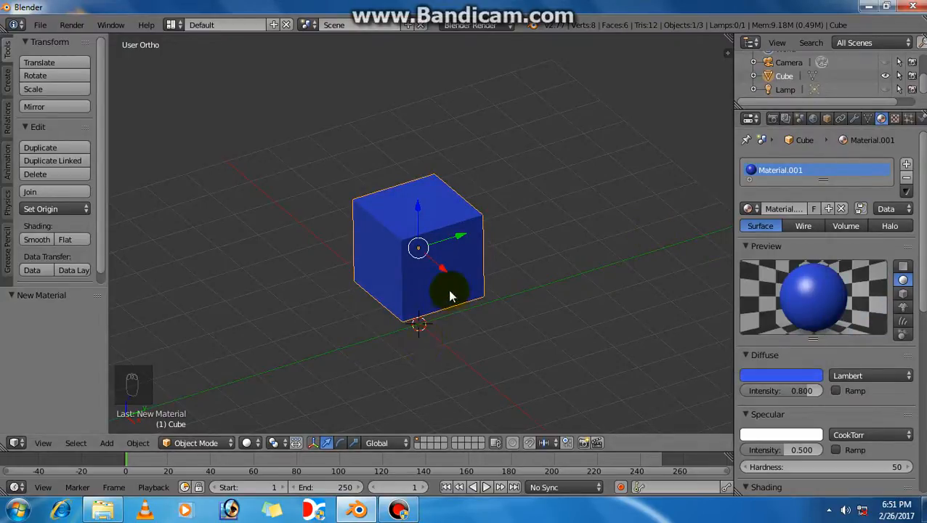
{"action": "scroll", "coordinate": [447, 289], "scroll_direction": "up", "scroll_amount": 1}
{"action": "scroll", "coordinate": [448, 289], "scroll_direction": "down", "scroll_amount": 1}
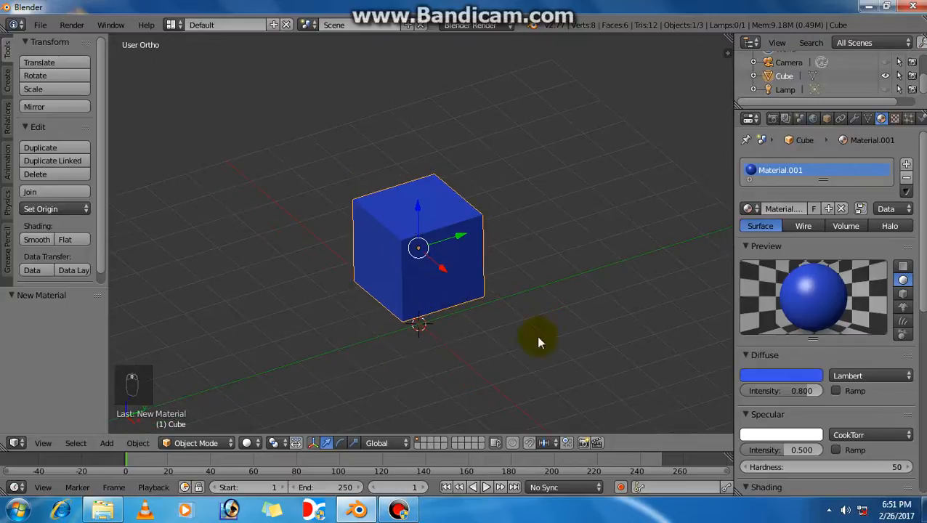
Change the material's diffuse colour to near white, about R 0.764, G 0.800, B 0.729
{"action": "left_click", "coordinate": [765, 377]}
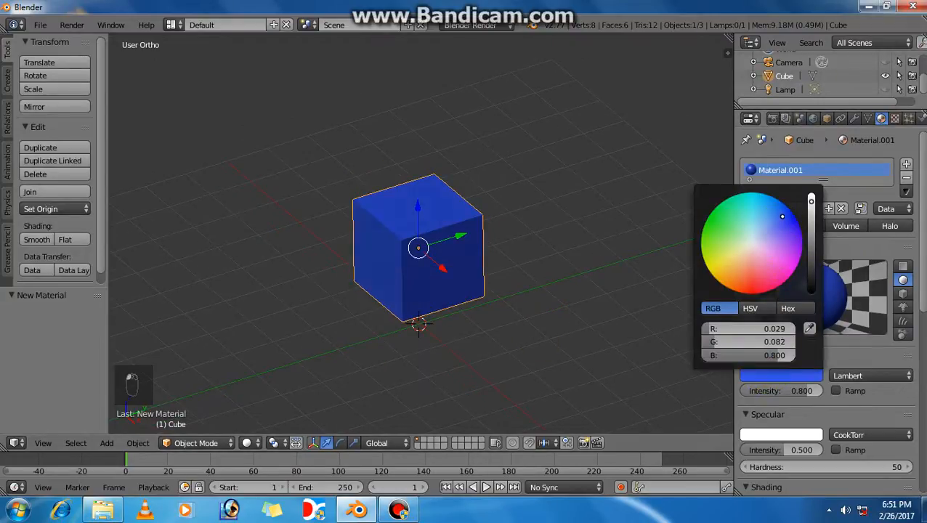
{"action": "left_click_drag", "start_coordinate": [782, 219], "coordinate": [753, 241]}
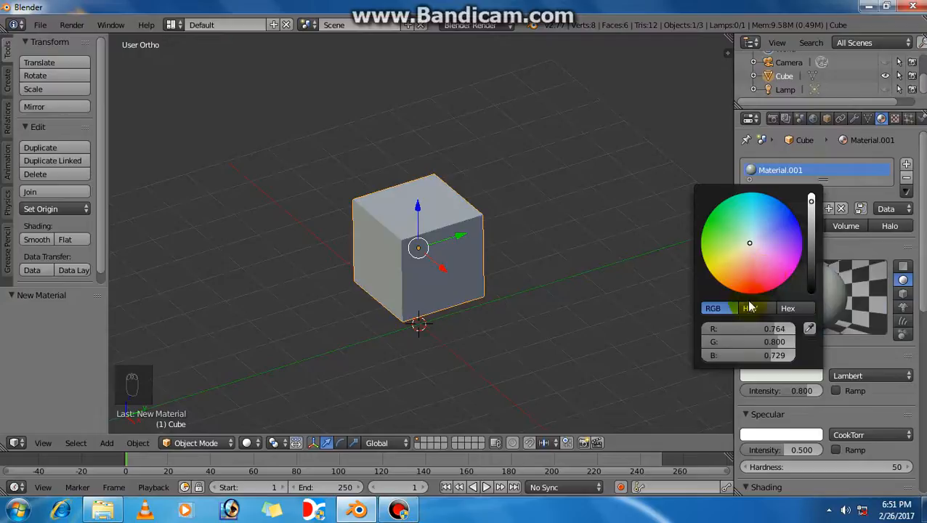
Enter Edit Mode on the cube and subdivide its selected top face with one cut
{"action": "scroll", "coordinate": [466, 318], "scroll_direction": "down", "scroll_amount": 1}
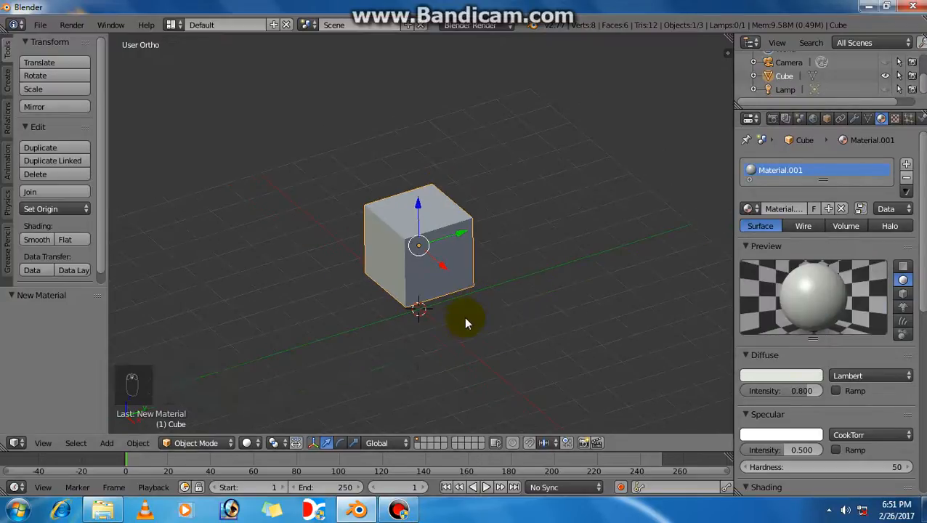
{"action": "mouse_move", "coordinate": [471, 284]}
{"action": "middle_mouse_down", "text": "shift"}
{"action": "mouse_move", "coordinate": [478, 289]}
{"action": "mouse_move", "coordinate": [471, 240]}
{"action": "mouse_move", "coordinate": [461, 284]}
{"action": "middle_mouse_up", "text": "shift"}
{"action": "scroll", "coordinate": [478, 289], "scroll_direction": "up", "scroll_amount": 4}
{"action": "key", "text": "Tab"}
{"action": "scroll", "coordinate": [468, 240], "scroll_direction": "down", "scroll_amount": 3}
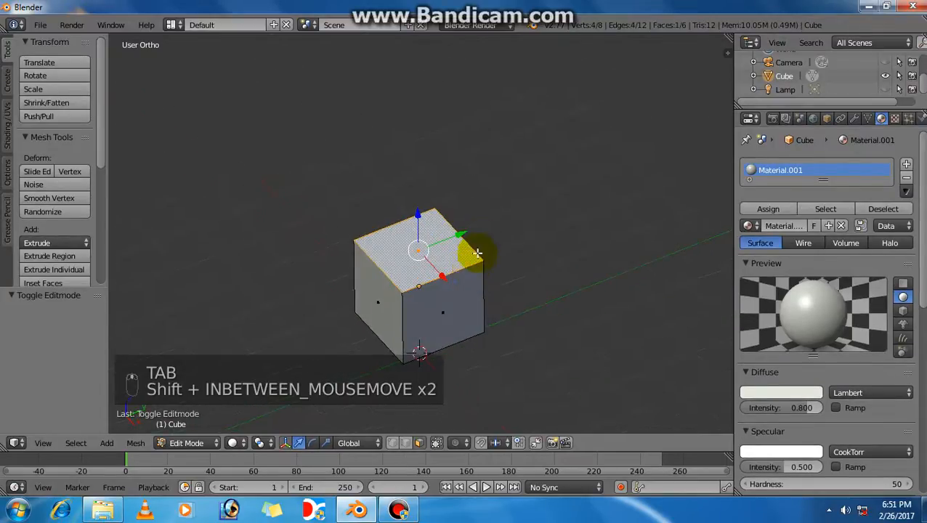
{"action": "middle_click_drag", "start_coordinate": [472, 252], "coordinate": [475, 238], "text": "shift"}
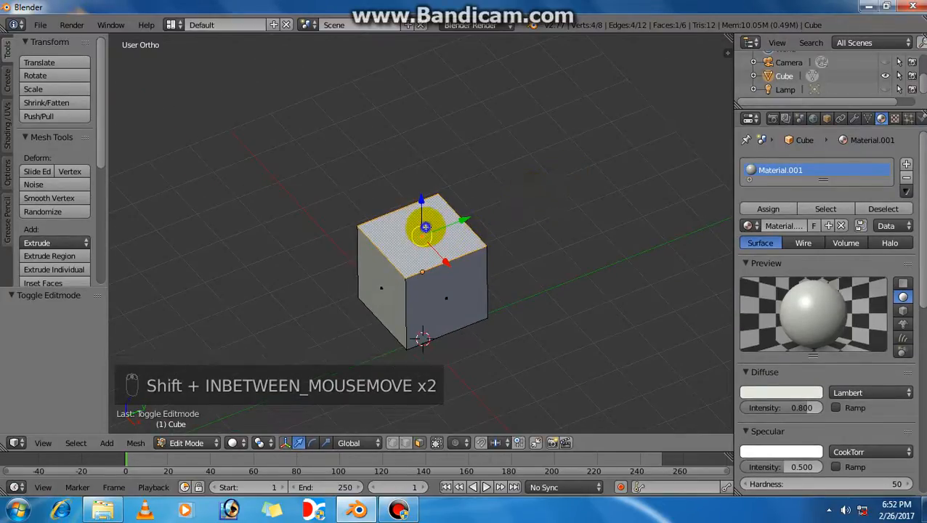
{"action": "key", "text": "w"}
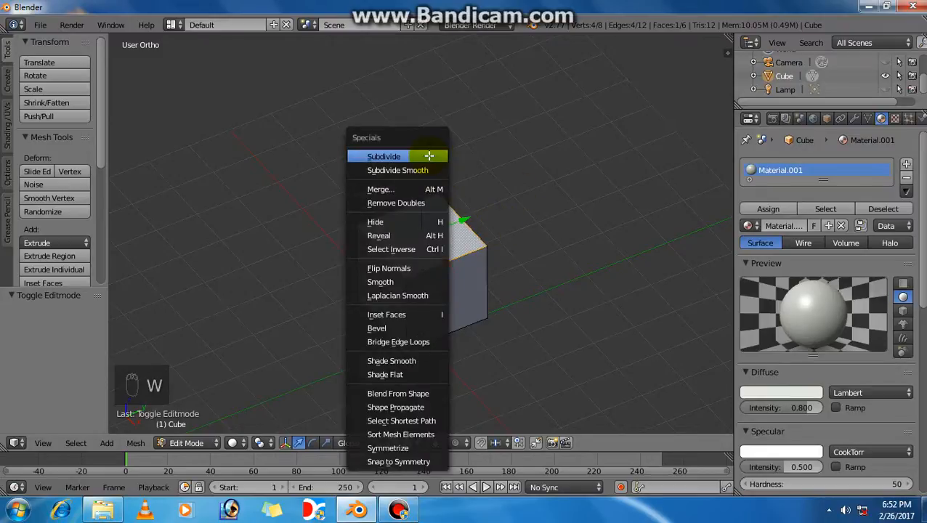
{"action": "key", "text": "Escape"}
{"action": "key", "text": "w"}
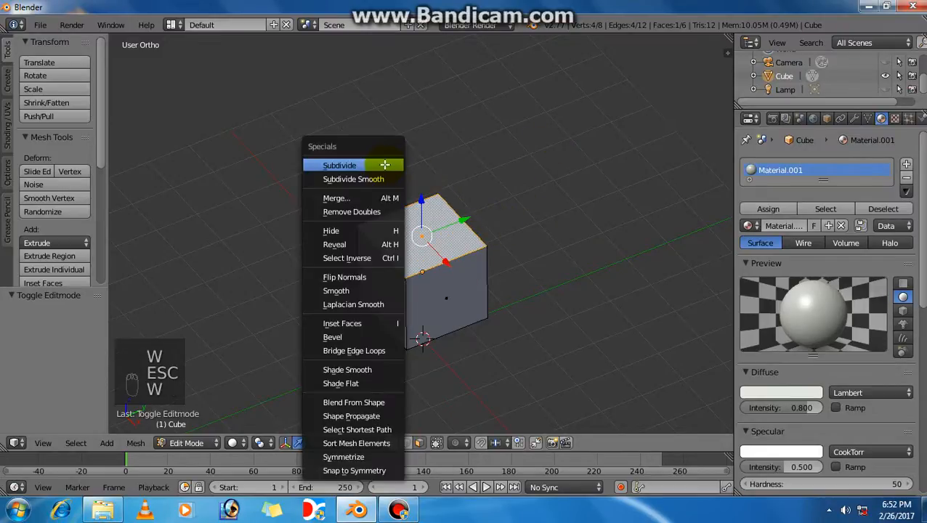
{"action": "left_click", "coordinate": [385, 165]}
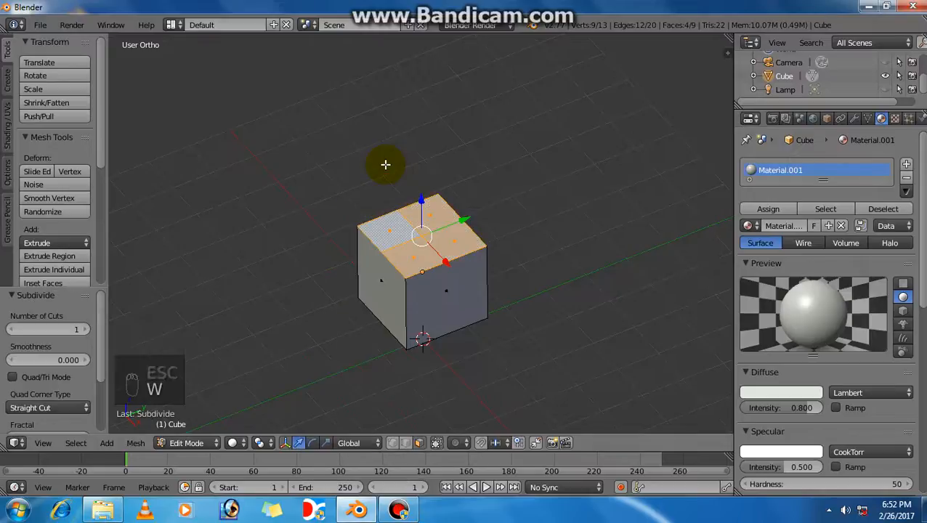
Subdivide the top face once more so it forms a 4 by 4 grid of faces
{"action": "scroll", "coordinate": [461, 290], "scroll_direction": "up", "scroll_amount": 2}
{"action": "scroll", "coordinate": [461, 290], "scroll_direction": "up", "scroll_amount": 1}
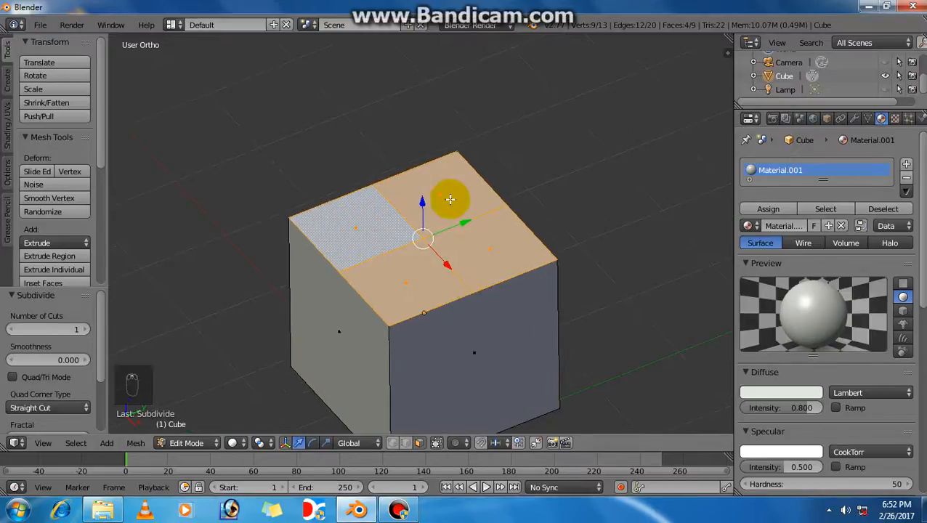
{"action": "key", "text": "w"}
{"action": "left_click", "coordinate": [547, 153]}
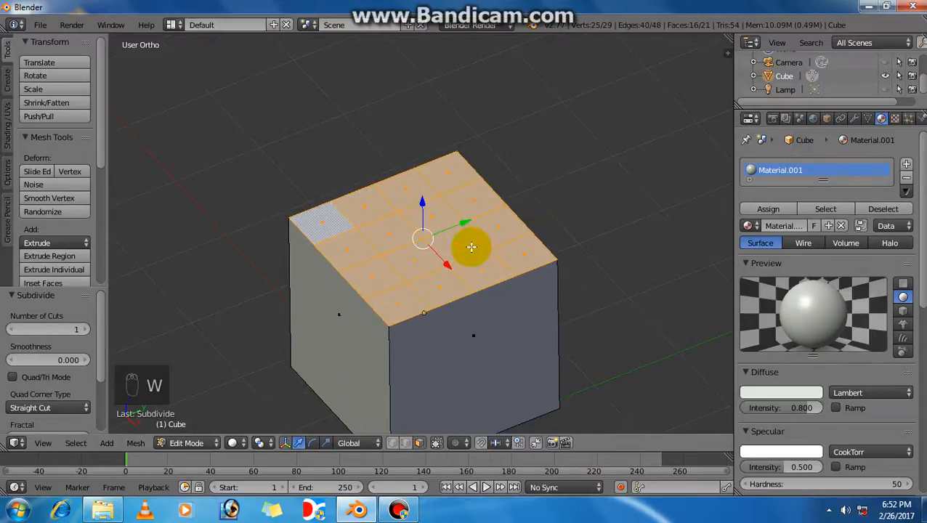
{"action": "scroll", "coordinate": [472, 243], "scroll_direction": "down", "scroll_amount": 2}
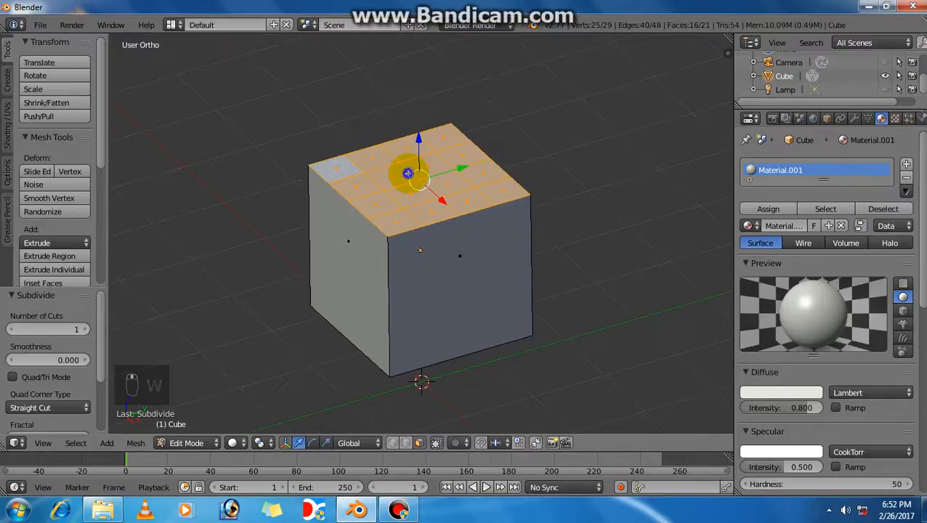
Select a single inner face of the top grid, switch to Object Mode and return to Edit Mode
{"action": "right_click", "coordinate": [400, 176]}
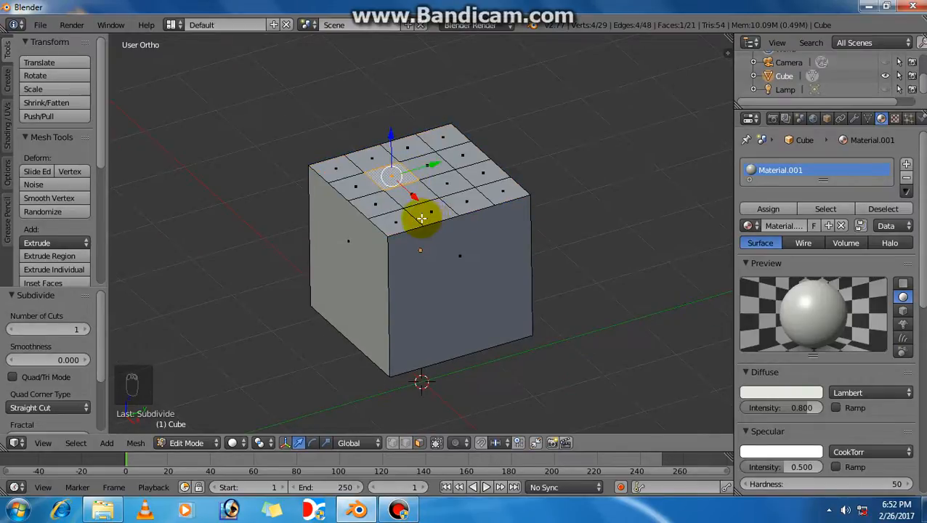
{"action": "key", "text": "Tab"}
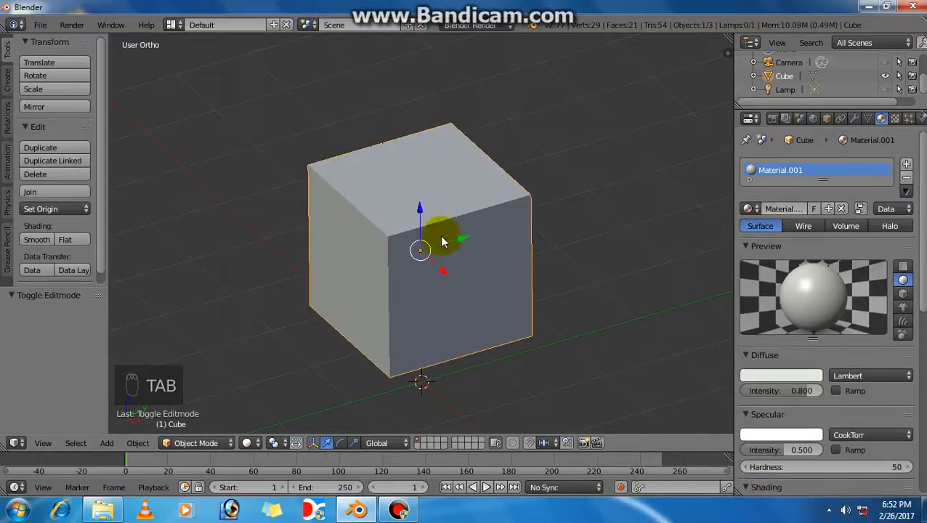
{"action": "scroll", "coordinate": [425, 197], "scroll_direction": "down", "scroll_amount": 2}
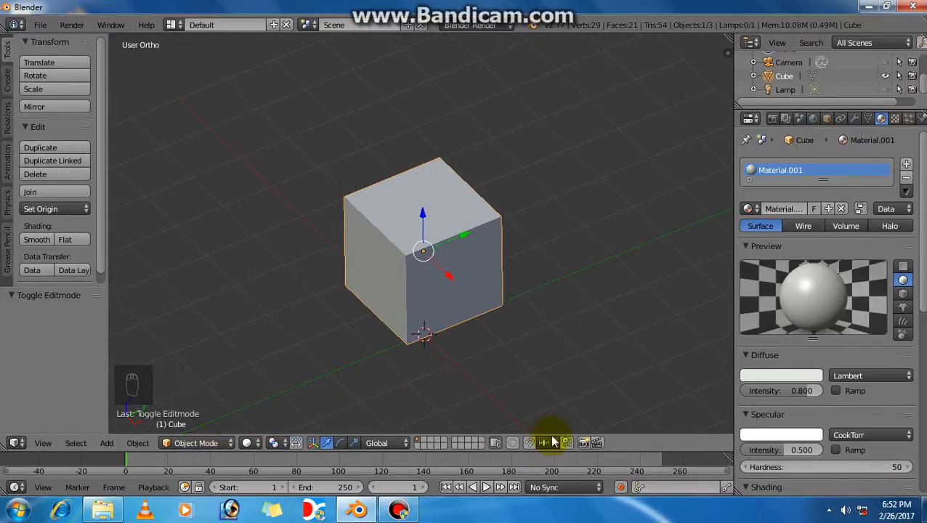
{"action": "left_click", "coordinate": [189, 445]}
{"action": "left_click", "coordinate": [194, 412]}
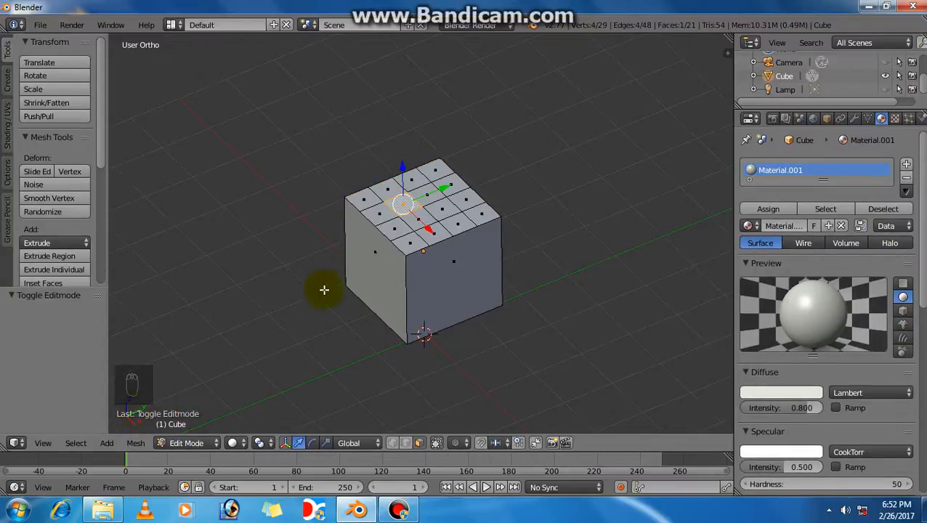
{"action": "scroll", "coordinate": [391, 244], "scroll_direction": "up", "scroll_amount": 2}
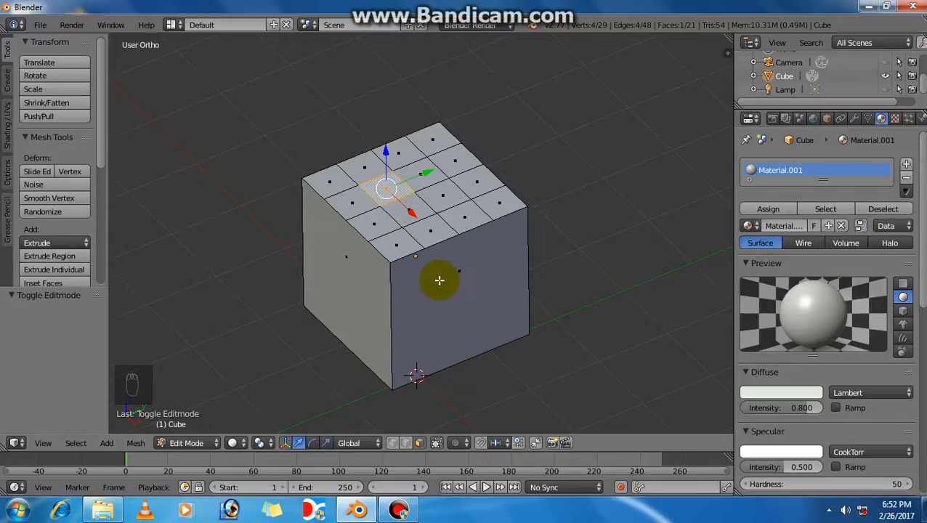
Add a second material slot with a new material and set its diffuse colour to magenta pink, about B 0.693
{"action": "left_click", "coordinate": [907, 167]}
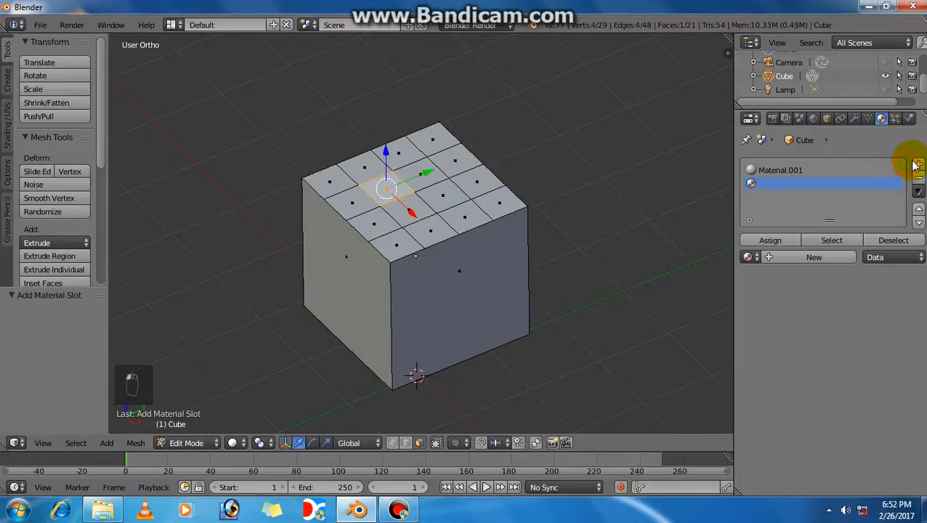
{"action": "left_click", "coordinate": [793, 264]}
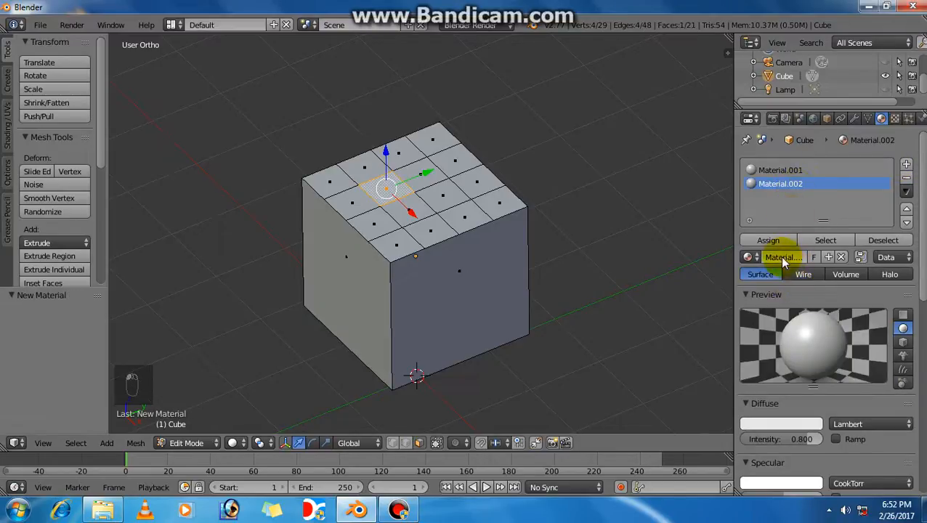
{"action": "scroll", "coordinate": [805, 367], "scroll_direction": "down", "scroll_amount": 3}
{"action": "left_click", "coordinate": [790, 371]}
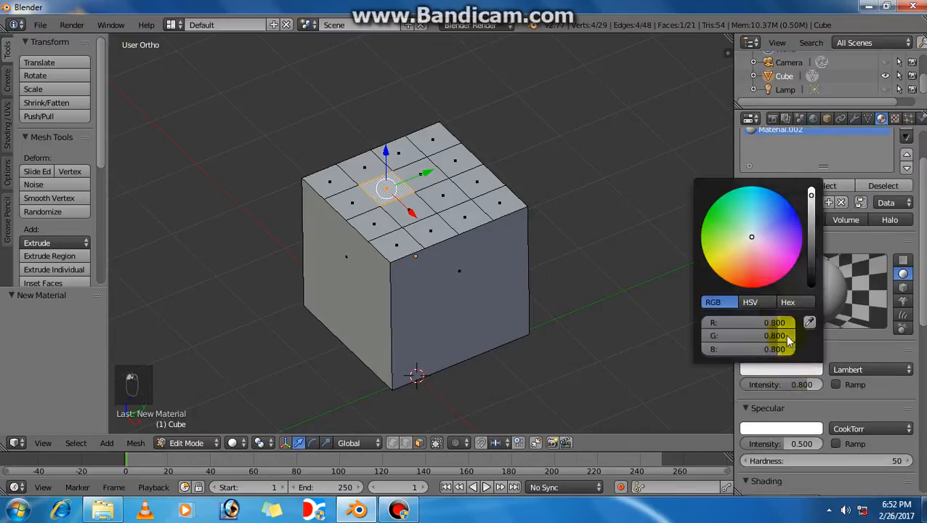
{"action": "left_click_drag", "start_coordinate": [751, 237], "coordinate": [784, 260]}
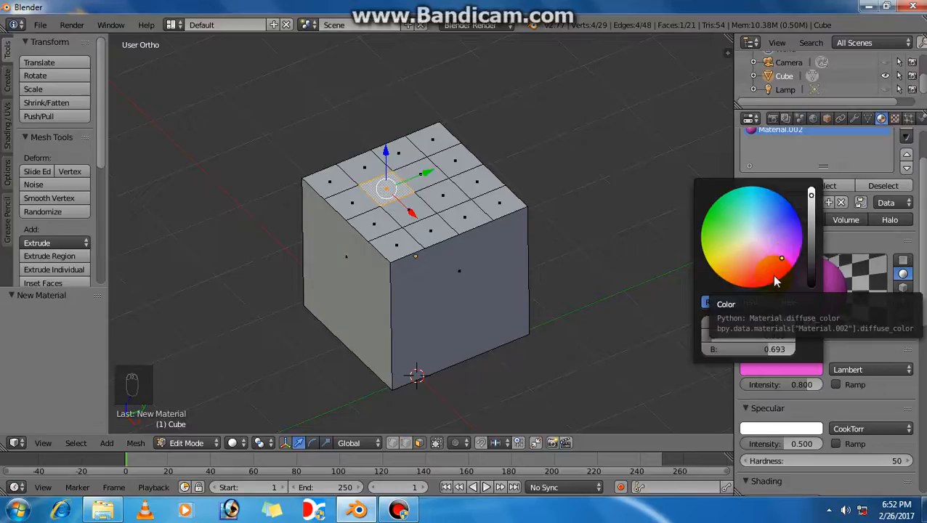
{"action": "scroll", "coordinate": [796, 300], "scroll_direction": "up", "scroll_amount": 3}
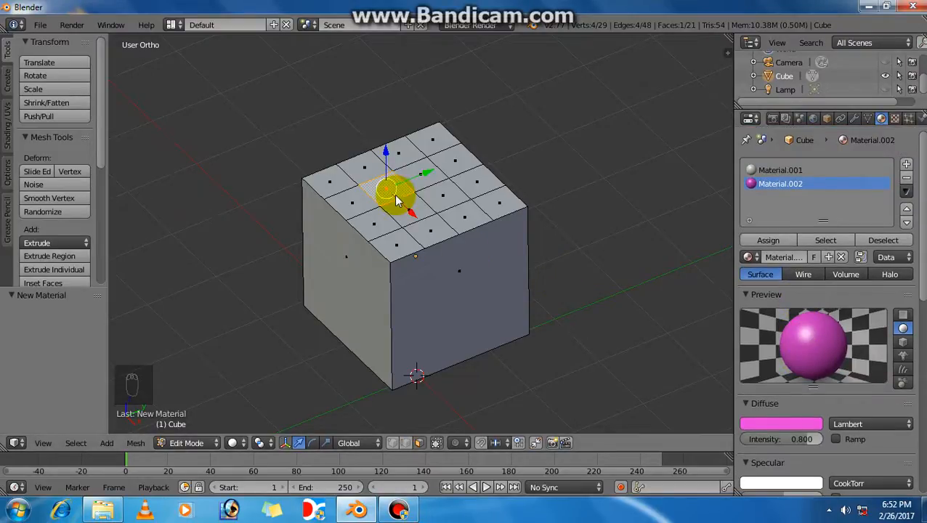
Assign the magenta material Material.002 to the selected top face in Edit Mode and return to Object Mode
{"action": "key", "text": "Tab"}
{"action": "key", "text": "Tab"}
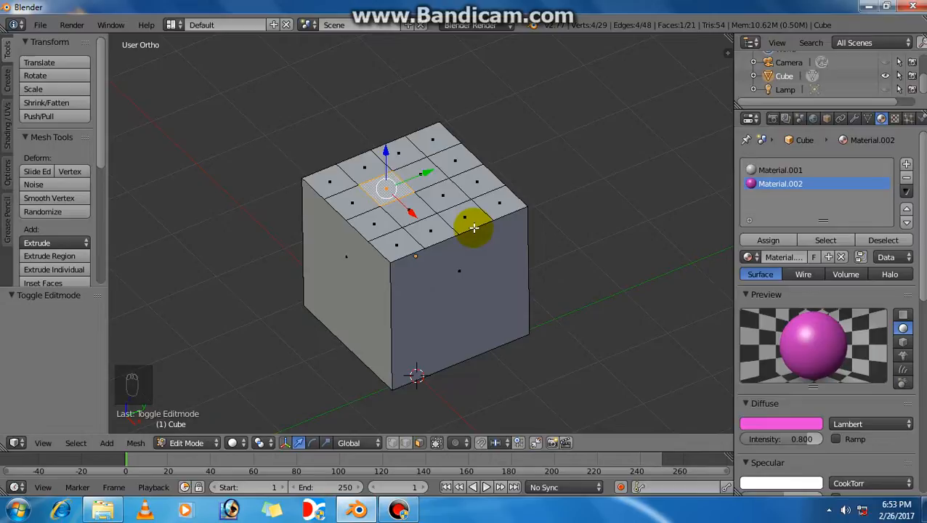
{"action": "left_click", "coordinate": [771, 244]}
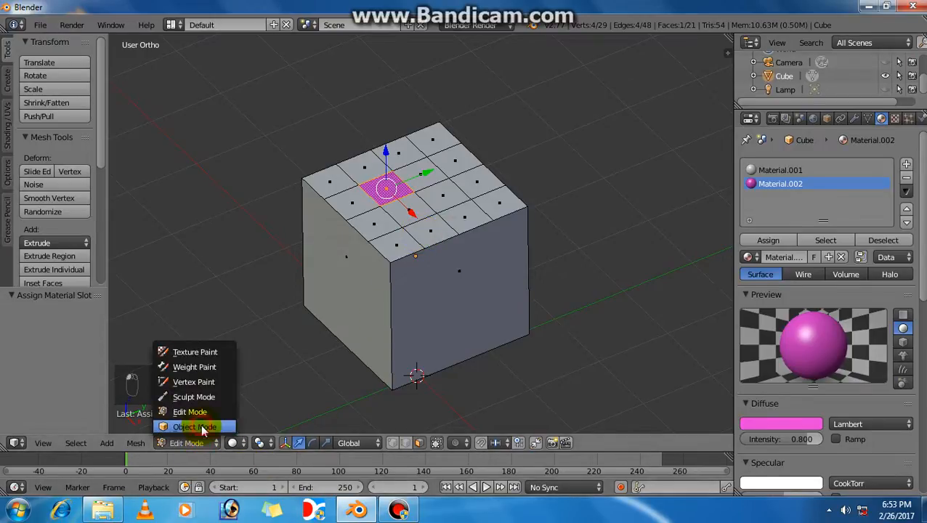
{"action": "left_click", "coordinate": [200, 427]}
{"action": "middle_click_drag", "start_coordinate": [402, 304], "coordinate": [408, 295]}
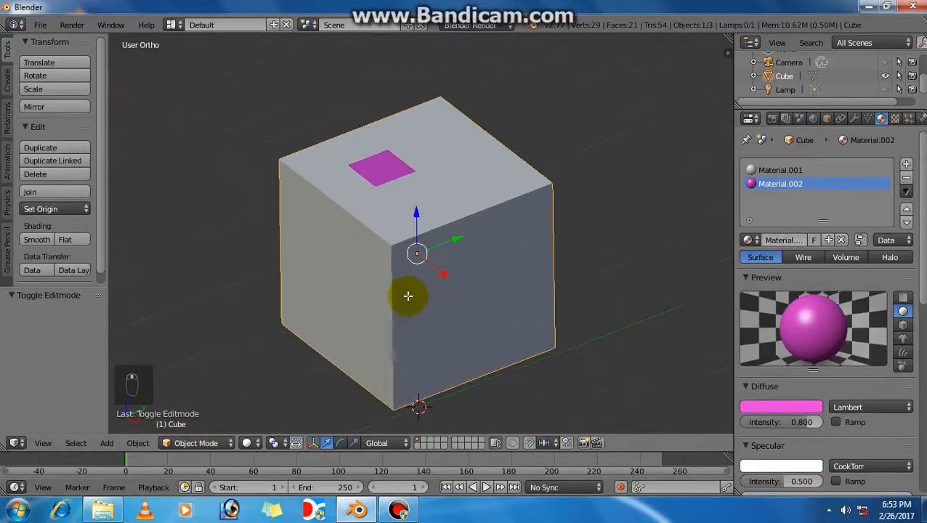
Inspect the magenta face on the cube in Edit Mode and go back to Object Mode
{"action": "key", "text": "Tab"}
{"action": "scroll", "coordinate": [445, 414], "scroll_direction": "down", "scroll_amount": 2}
{"action": "left_click", "coordinate": [398, 510]}
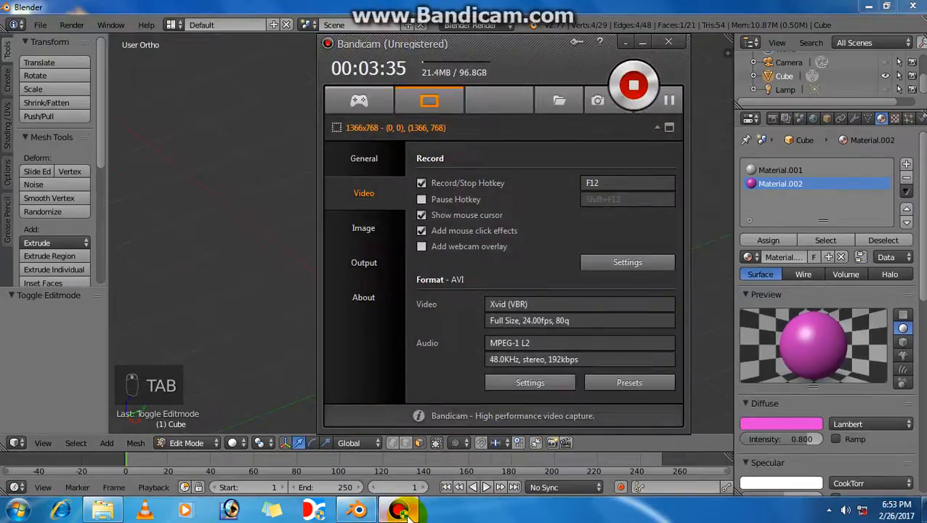
{"action": "left_click", "coordinate": [401, 511]}
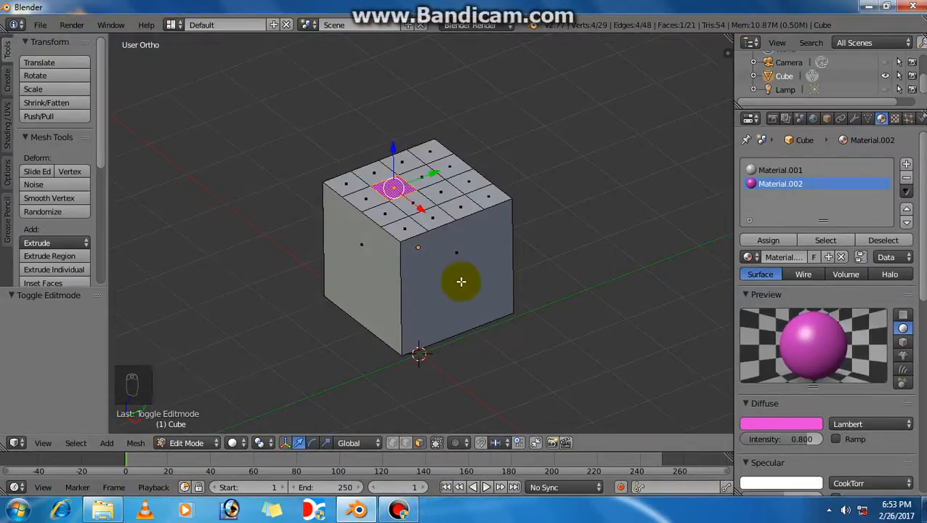
{"action": "scroll", "coordinate": [462, 278], "scroll_direction": "down", "scroll_amount": 1}
{"action": "scroll", "coordinate": [461, 278], "scroll_direction": "up", "scroll_amount": 2}
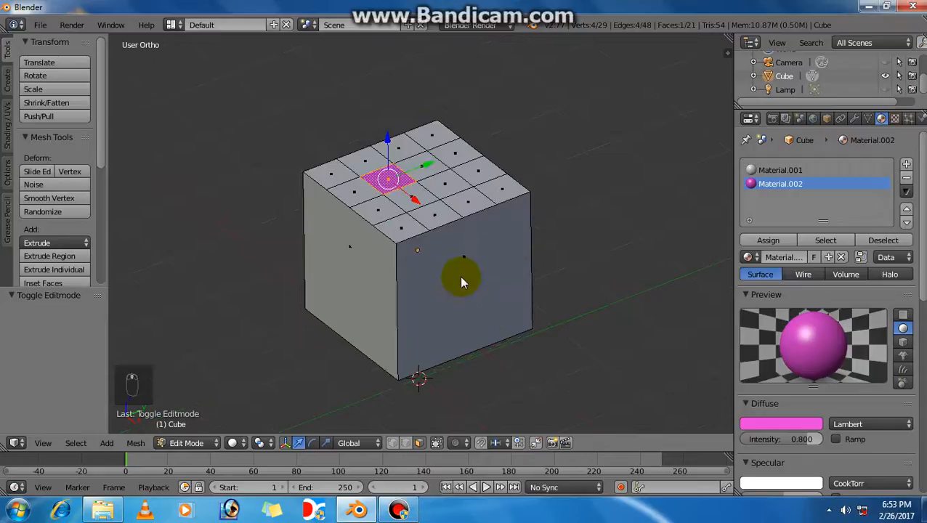
{"action": "key", "text": "Tab"}
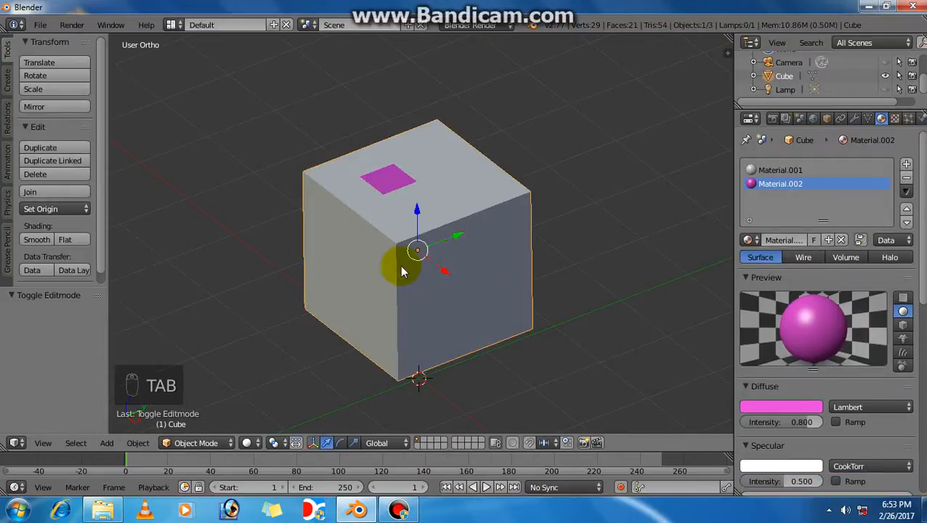
Change the diffuse colour of the cube's main material, Material.001, to bright green
{"action": "scroll", "coordinate": [409, 258], "scroll_direction": "down", "scroll_amount": 1}
{"action": "left_click", "coordinate": [775, 171]}
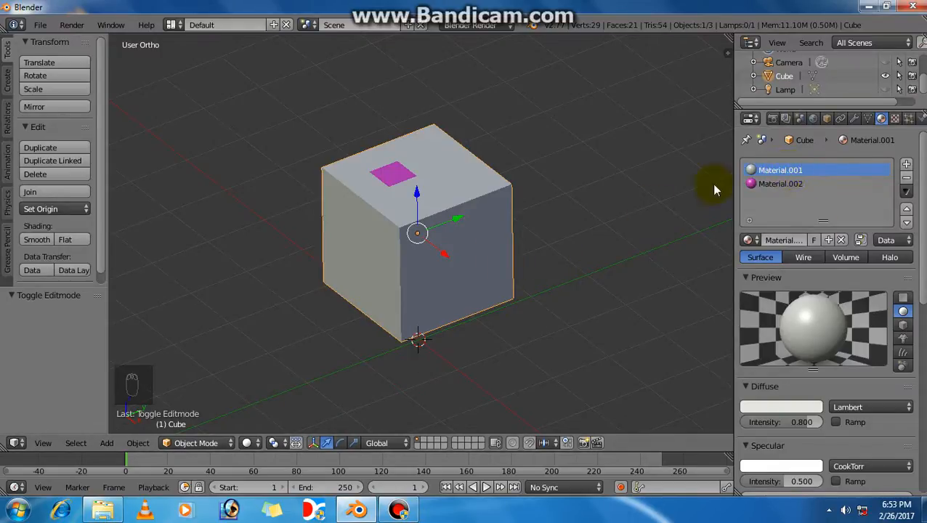
{"action": "scroll", "coordinate": [764, 381], "scroll_direction": "down", "scroll_amount": 1}
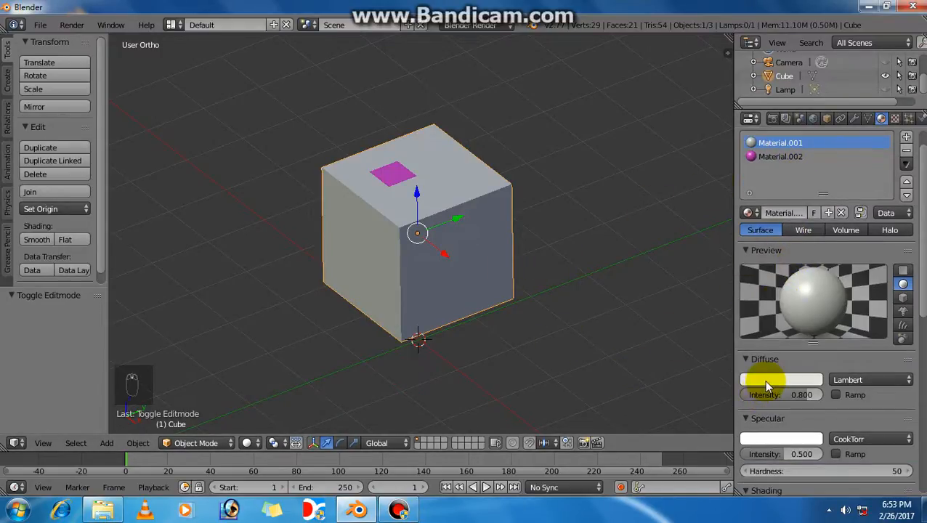
{"action": "left_click", "coordinate": [764, 380]}
{"action": "left_click_drag", "start_coordinate": [753, 252], "coordinate": [693, 222]}
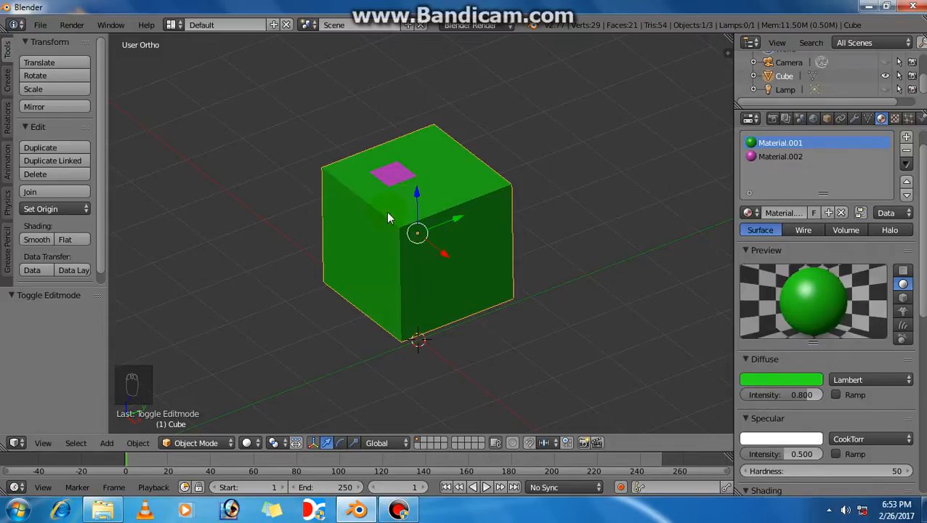
Check the magenta face in Edit Mode, return to Object Mode and change Material.002's diffuse colour to light tan
{"action": "key", "text": "Tab"}
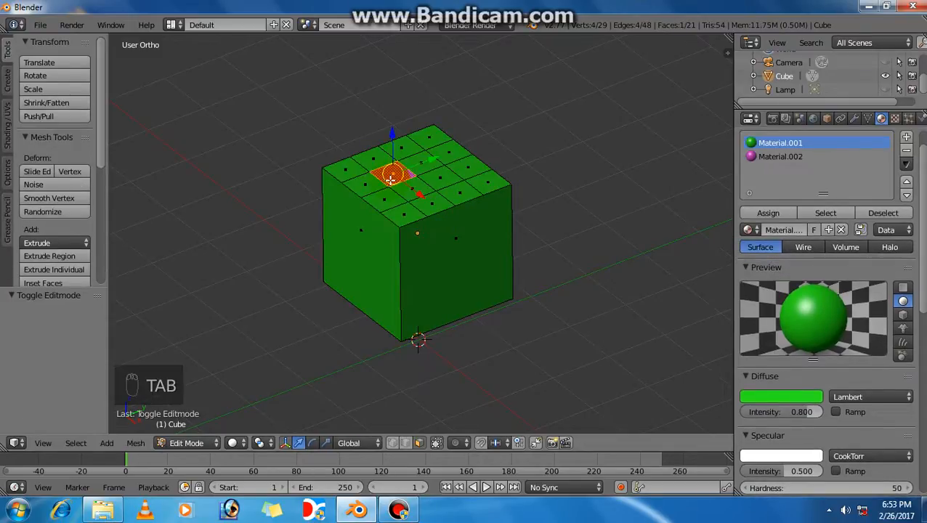
{"action": "key", "text": "Tab"}
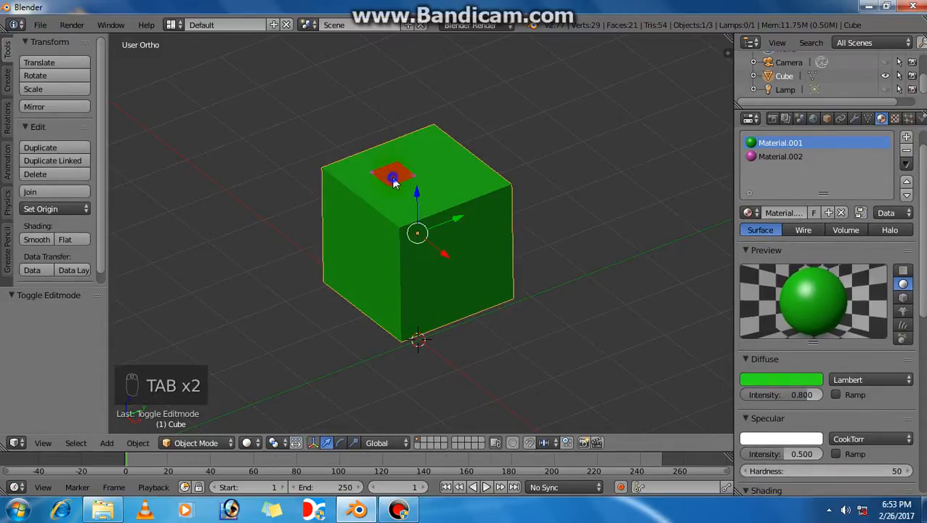
{"action": "left_click", "coordinate": [773, 157]}
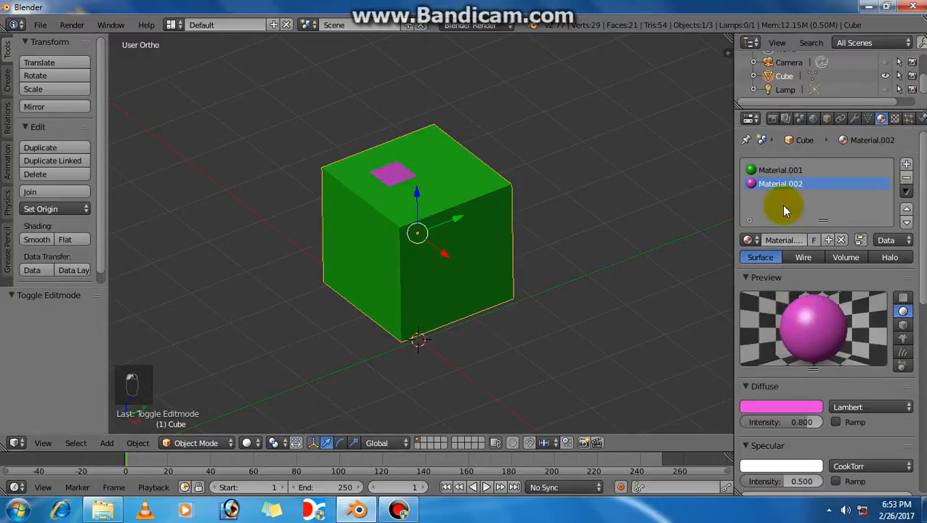
{"action": "left_click", "coordinate": [782, 407]}
{"action": "mouse_move", "coordinate": [747, 280]}
{"action": "left_mouse_down"}
{"action": "mouse_move", "coordinate": [748, 269]}
{"action": "mouse_move", "coordinate": [781, 271]}
{"action": "mouse_move", "coordinate": [784, 252]}
{"action": "mouse_move", "coordinate": [765, 257]}
{"action": "mouse_move", "coordinate": [742, 288]}
{"action": "left_mouse_up"}
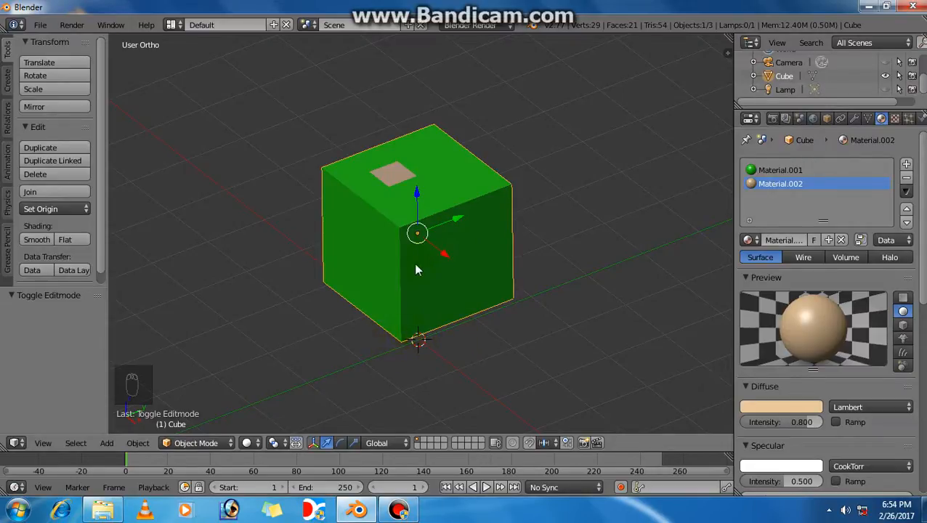
Delete the cube from the scene
{"action": "scroll", "coordinate": [420, 261], "scroll_direction": "down", "scroll_amount": 1}
{"action": "key", "text": "x"}
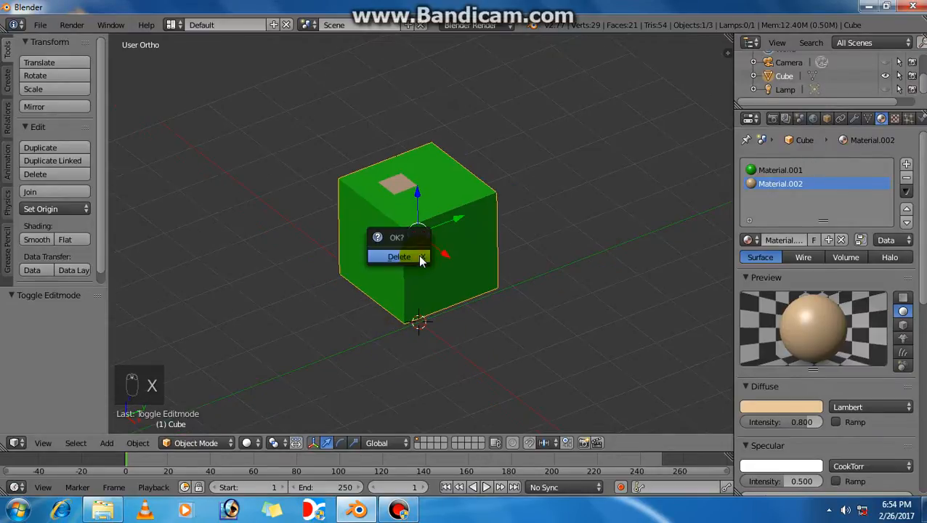
{"action": "left_click", "coordinate": [420, 257]}
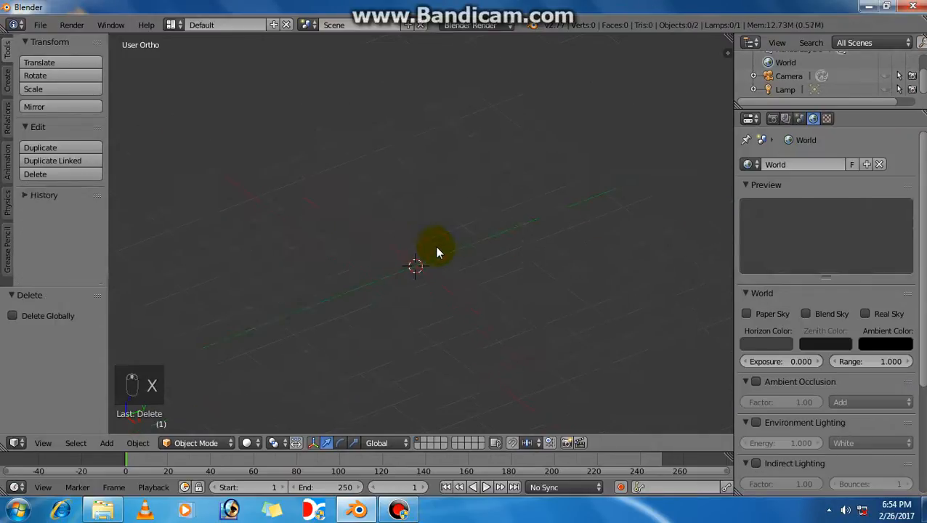
Add a UV sphere at the origin and raise it about 1.04 along the Z axis
{"action": "key", "text": "shift+a"}
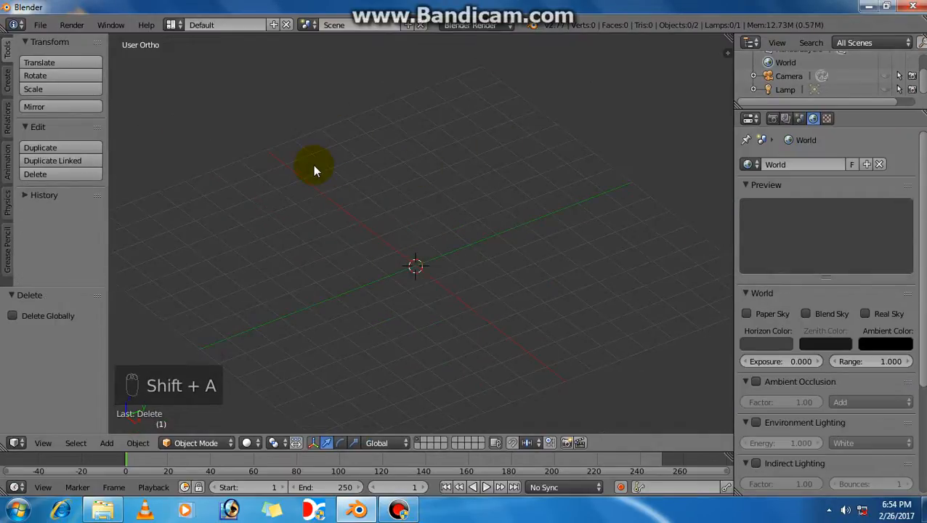
{"action": "key", "text": "shift+a"}
{"action": "mouse_move", "coordinate": [313, 164]}
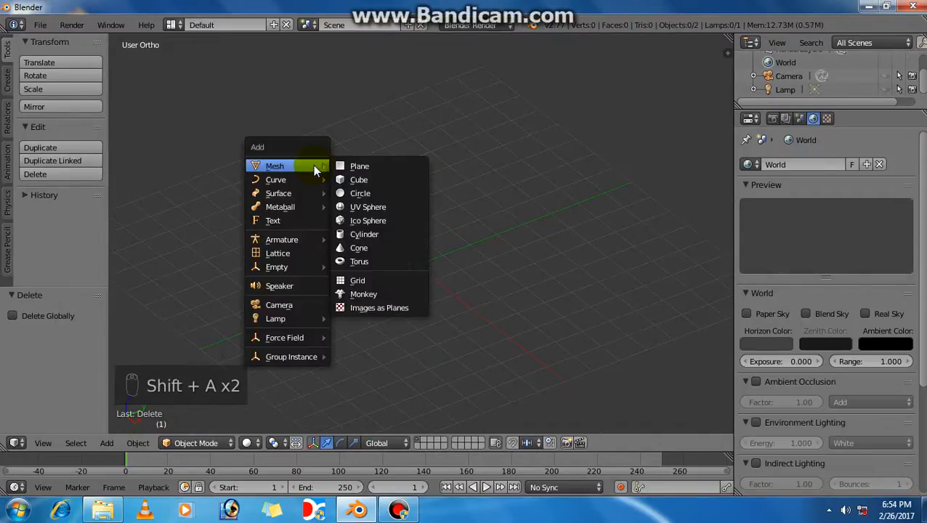
{"action": "left_click", "coordinate": [363, 206]}
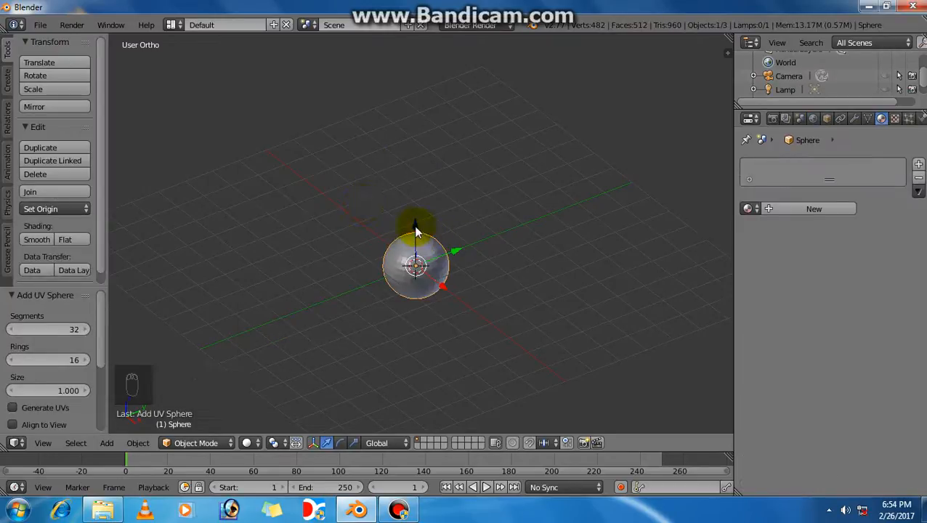
{"action": "mouse_move", "coordinate": [416, 231]}
{"action": "left_mouse_down"}
{"action": "mouse_move", "coordinate": [414, 196]}
{"action": "mouse_move", "coordinate": [414, 242]}
{"action": "left_mouse_up"}
{"action": "scroll", "coordinate": [414, 246], "scroll_direction": "up", "scroll_amount": 7}
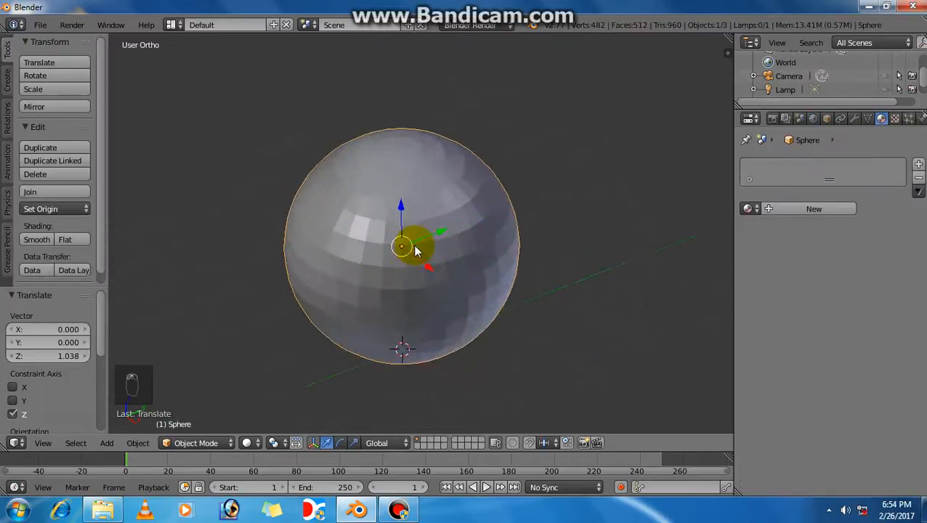
Move the sphere up a further 1.02 or so, constrained to the Z axis
{"action": "scroll", "coordinate": [416, 250], "scroll_direction": "down", "scroll_amount": 8}
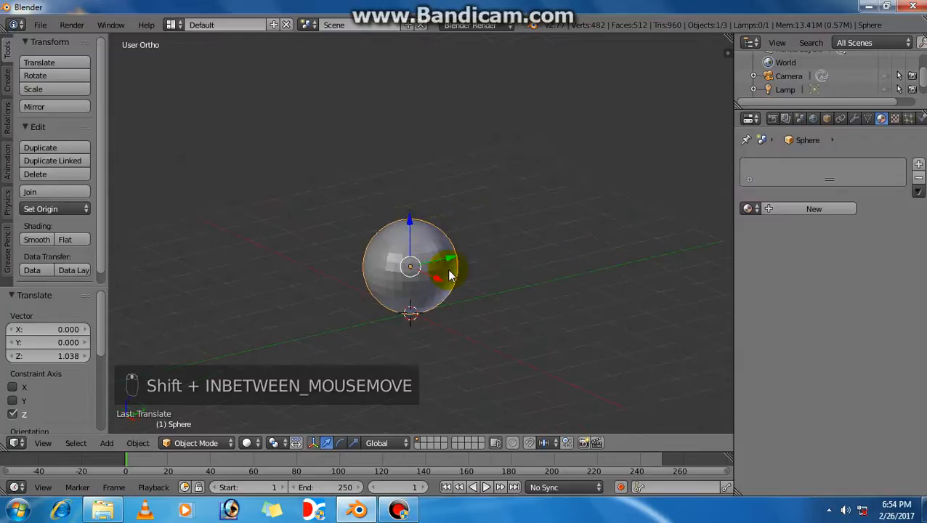
{"action": "key", "text": "g"}
{"action": "key", "text": "z"}
{"action": "left_click", "coordinate": [446, 227]}
{"action": "scroll", "coordinate": [446, 231], "scroll_direction": "down", "scroll_amount": 1}
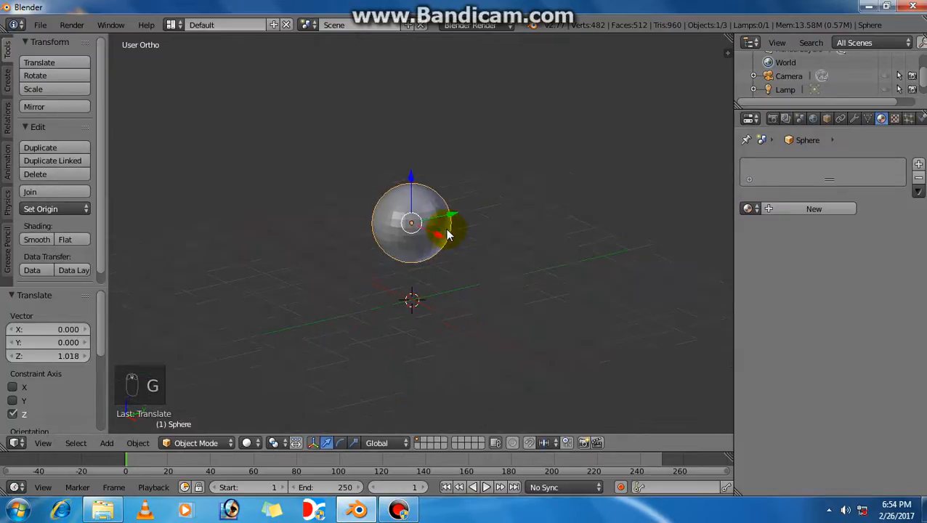
{"action": "scroll", "coordinate": [439, 239], "scroll_direction": "down", "scroll_amount": 2}
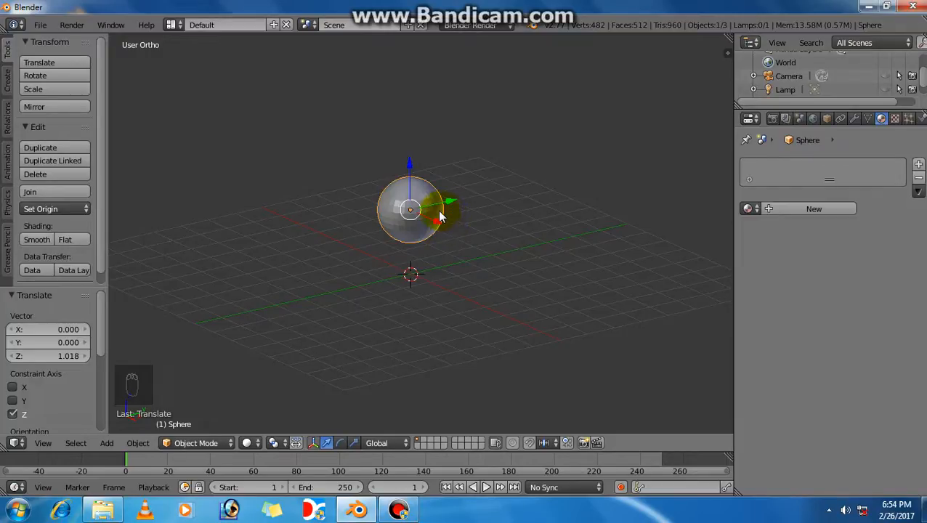
{"action": "middle_click_drag", "start_coordinate": [439, 212], "coordinate": [457, 252]}
{"action": "scroll", "coordinate": [445, 252], "scroll_direction": "up", "scroll_amount": 3}
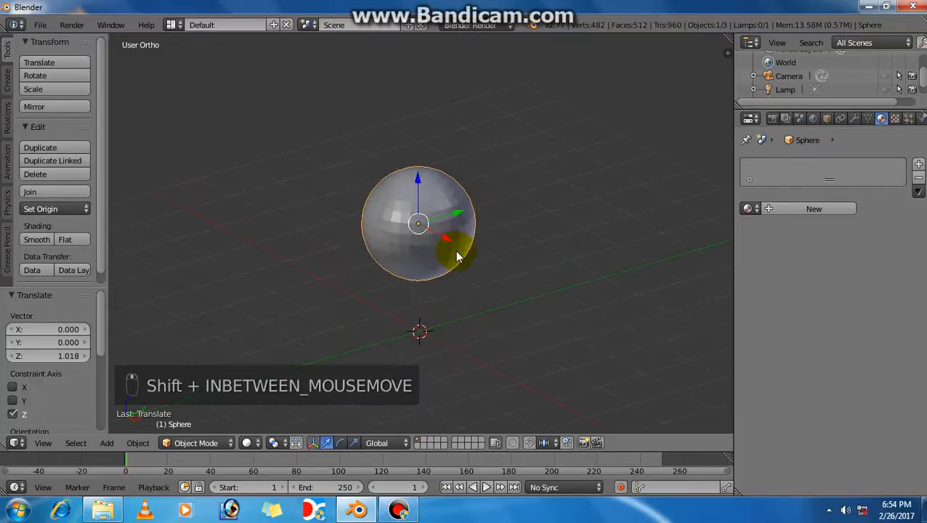
{"action": "key", "text": "g"}
{"action": "key", "text": "z"}
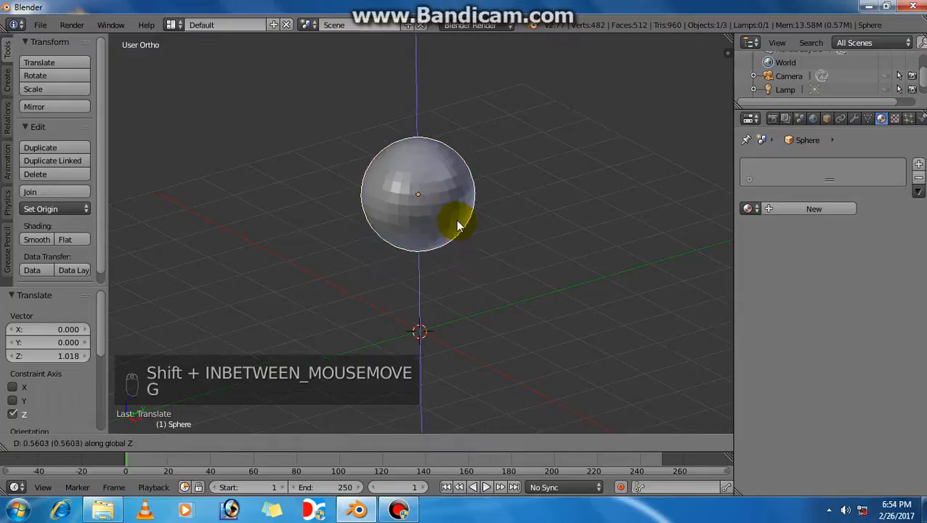
{"action": "right_click", "coordinate": [457, 260]}
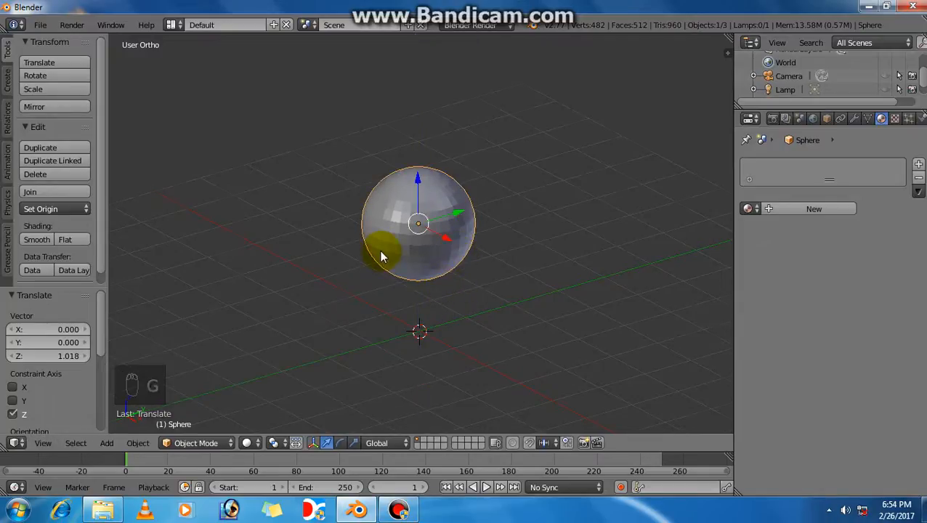
Create a new material for the sphere
{"action": "scroll", "coordinate": [380, 250], "scroll_direction": "down", "scroll_amount": 2}
{"action": "middle_click_drag", "start_coordinate": [416, 265], "coordinate": [425, 293], "text": "shift"}
{"action": "scroll", "coordinate": [425, 292], "scroll_direction": "up", "scroll_amount": 5}
{"action": "middle_click_drag", "start_coordinate": [440, 255], "coordinate": [450, 288], "text": "shift"}
{"action": "scroll", "coordinate": [441, 236], "scroll_direction": "down", "scroll_amount": 3}
{"action": "scroll", "coordinate": [448, 258], "scroll_direction": "down", "scroll_amount": 3}
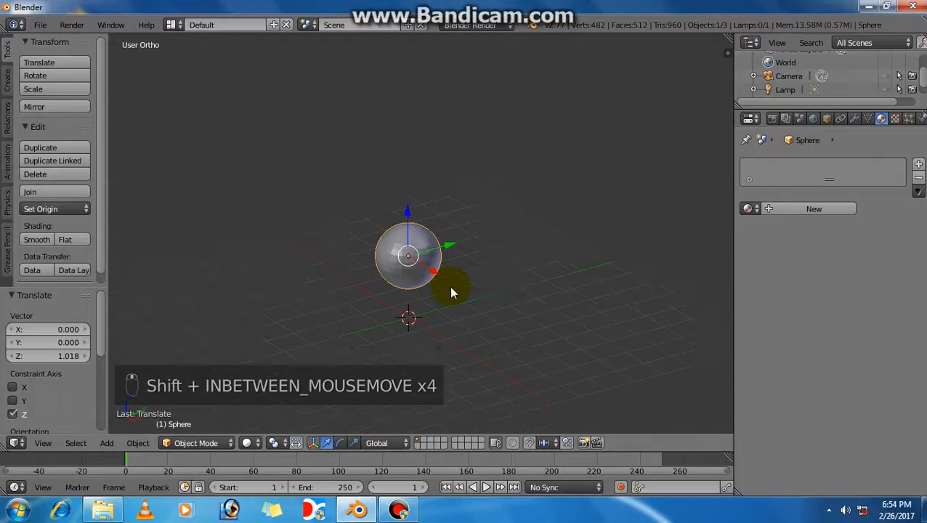
{"action": "scroll", "coordinate": [441, 297], "scroll_direction": "up", "scroll_amount": 2}
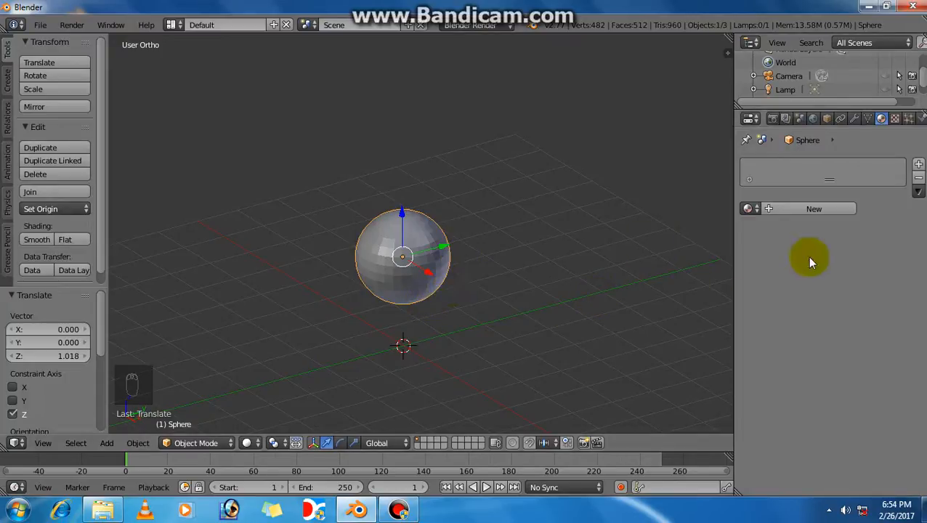
{"action": "left_click", "coordinate": [811, 210]}
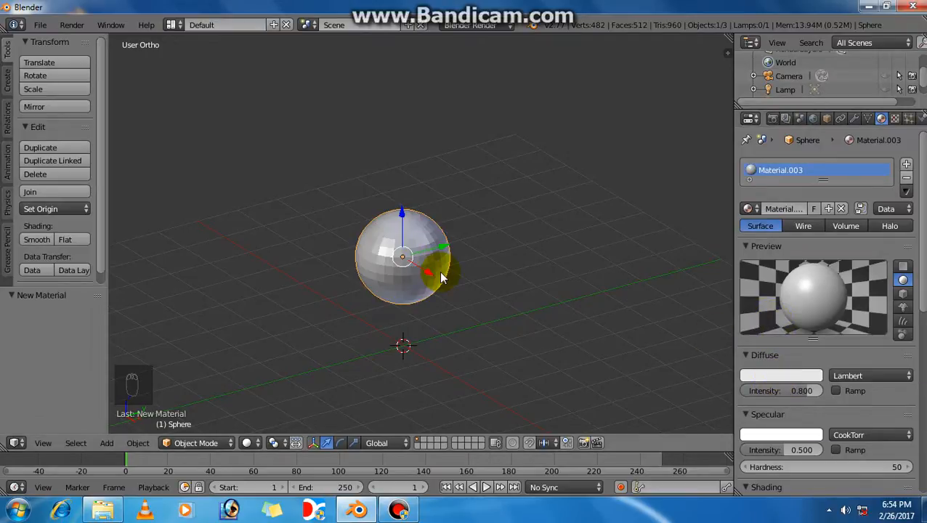
Try a pale green diffuse colour on the sphere's material and undo the change
{"action": "scroll", "coordinate": [785, 338], "scroll_direction": "down", "scroll_amount": 1}
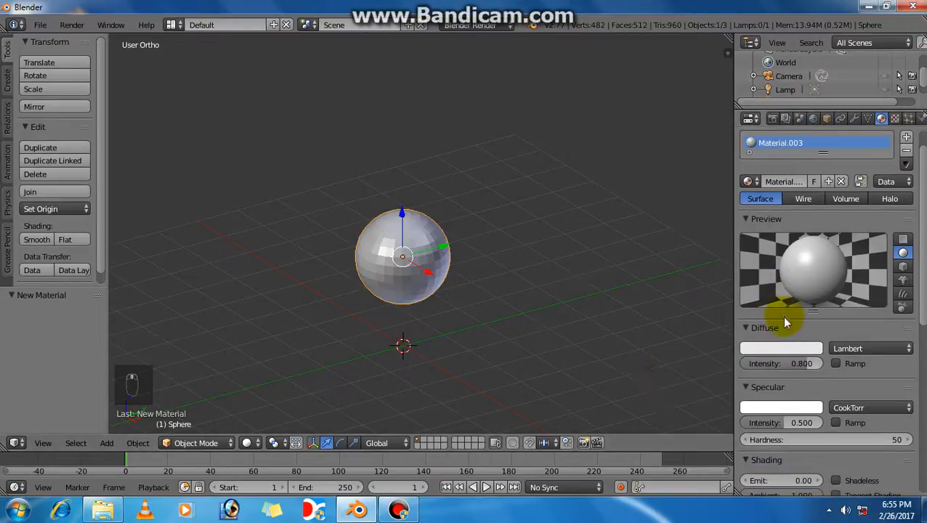
{"action": "left_click", "coordinate": [772, 350]}
{"action": "mouse_move", "coordinate": [752, 212]}
{"action": "left_mouse_down"}
{"action": "mouse_move", "coordinate": [773, 220]}
{"action": "mouse_move", "coordinate": [739, 215]}
{"action": "mouse_move", "coordinate": [748, 215]}
{"action": "left_mouse_up"}
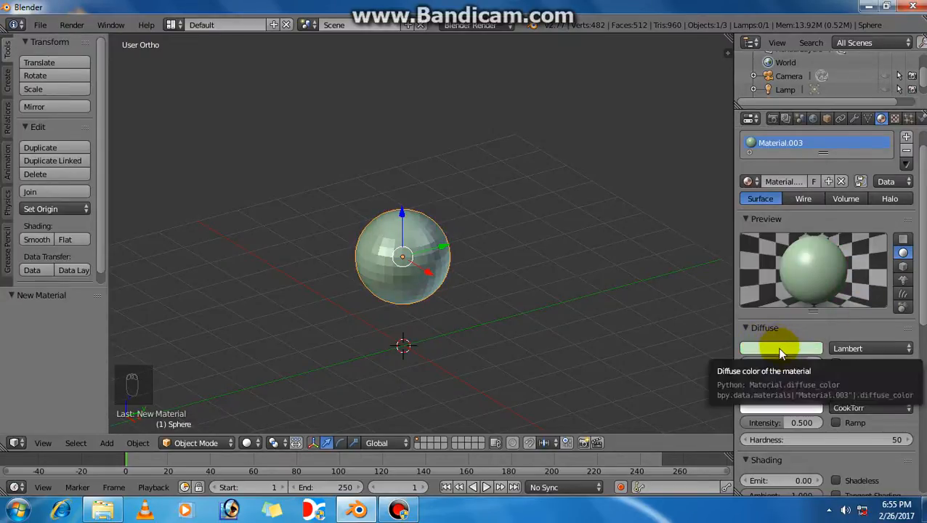
{"action": "key", "text": "ctrl+z"}
{"action": "key", "text": "ctrl+z"}
Toggle the sphere between Object and Edit Mode, ending in Edit Mode
{"action": "scroll", "coordinate": [412, 282], "scroll_direction": "up", "scroll_amount": 2}
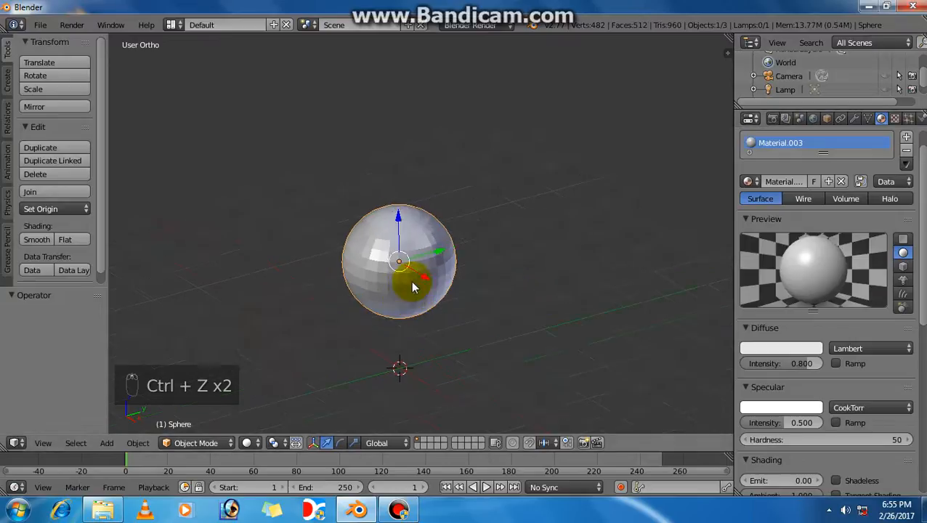
{"action": "scroll", "coordinate": [412, 283], "scroll_direction": "down", "scroll_amount": 3}
{"action": "middle_click_drag", "start_coordinate": [412, 283], "coordinate": [420, 250], "text": "shift"}
{"action": "scroll", "coordinate": [404, 252], "scroll_direction": "up", "scroll_amount": 3}
{"action": "key", "text": "Tab"}
{"action": "key", "text": "Tab"}
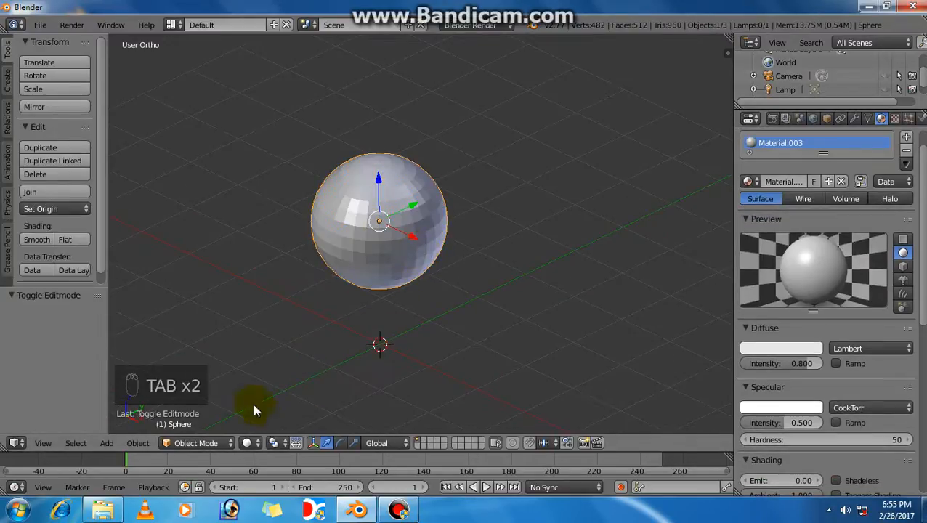
{"action": "key", "text": "Tab"}
{"action": "scroll", "coordinate": [314, 275], "scroll_direction": "up", "scroll_amount": 2}
{"action": "scroll", "coordinate": [321, 266], "scroll_direction": "down", "scroll_amount": 3}
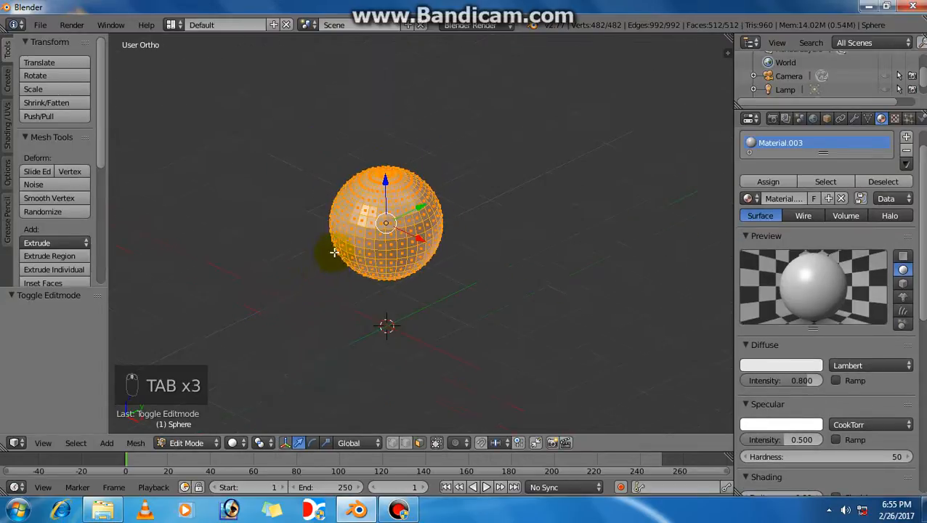
Select all of the sphere's faces and subdivide them with one cut
{"action": "scroll", "coordinate": [333, 250], "scroll_direction": "up", "scroll_amount": 1}
{"action": "middle_click_drag", "start_coordinate": [333, 249], "coordinate": [356, 250], "text": "shift"}
{"action": "scroll", "coordinate": [356, 288], "scroll_direction": "up", "scroll_amount": 6}
{"action": "scroll", "coordinate": [358, 240], "scroll_direction": "down", "scroll_amount": 4}
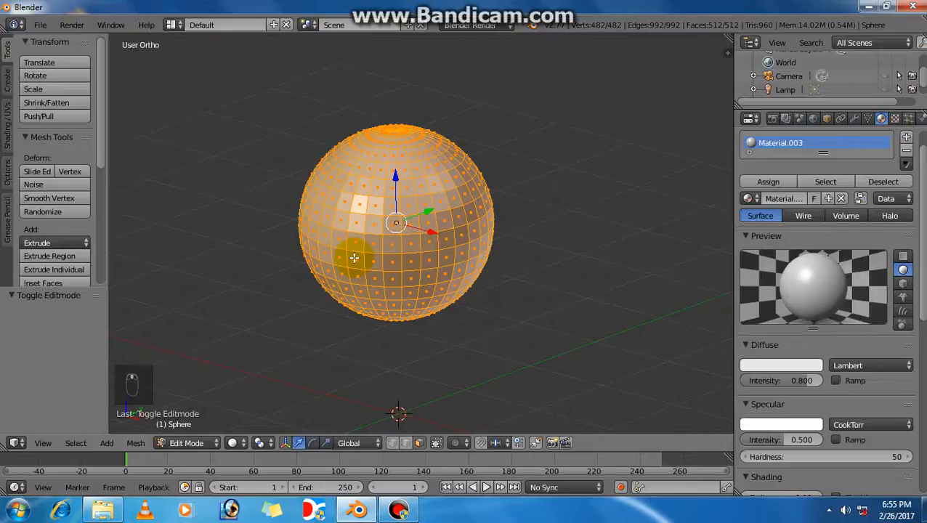
{"action": "key", "text": "a"}
{"action": "key", "text": "a"}
{"action": "key", "text": "w"}
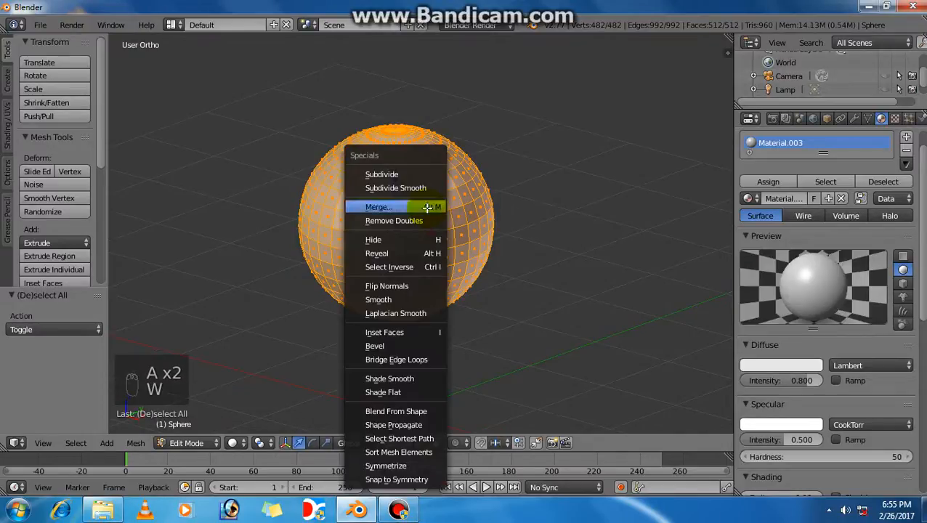
{"action": "left_click", "coordinate": [406, 175]}
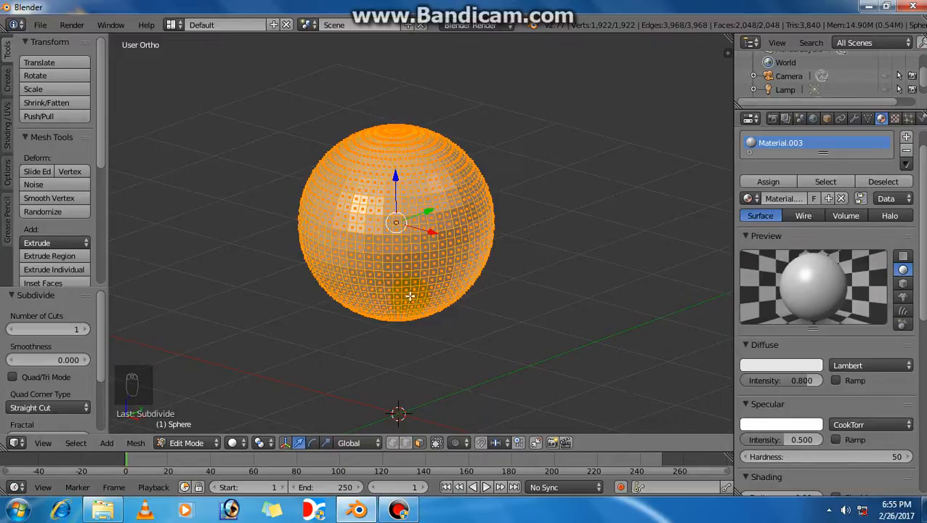
{"action": "key", "text": "a"}
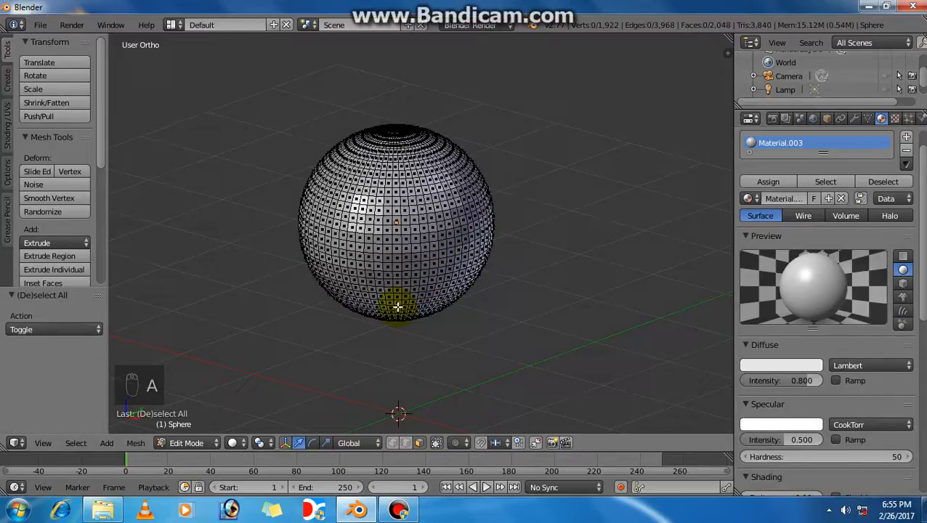
{"action": "scroll", "coordinate": [398, 307], "scroll_direction": "down", "scroll_amount": 1}
{"action": "middle_click_drag", "start_coordinate": [408, 272], "coordinate": [408, 266], "text": "shift"}
{"action": "key", "text": "a"}
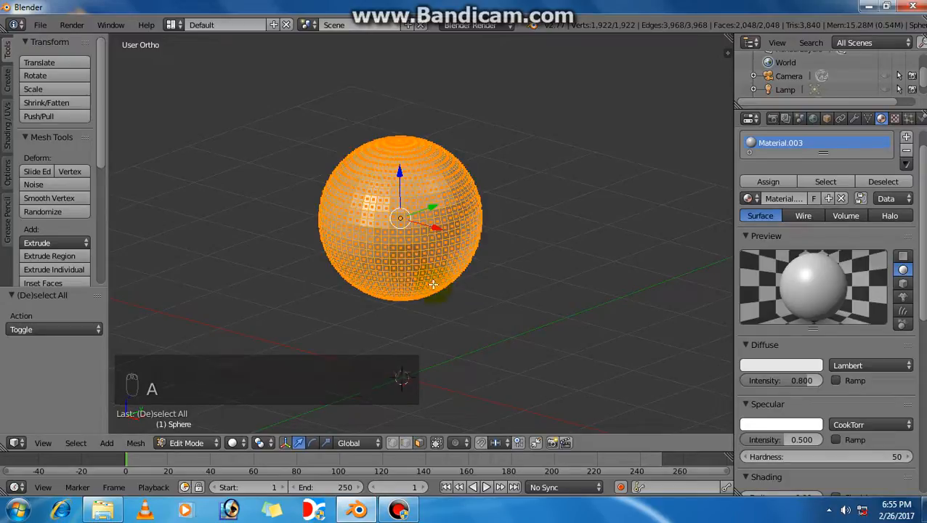
{"action": "left_click", "coordinate": [409, 509]}
{"action": "left_click", "coordinate": [406, 509]}
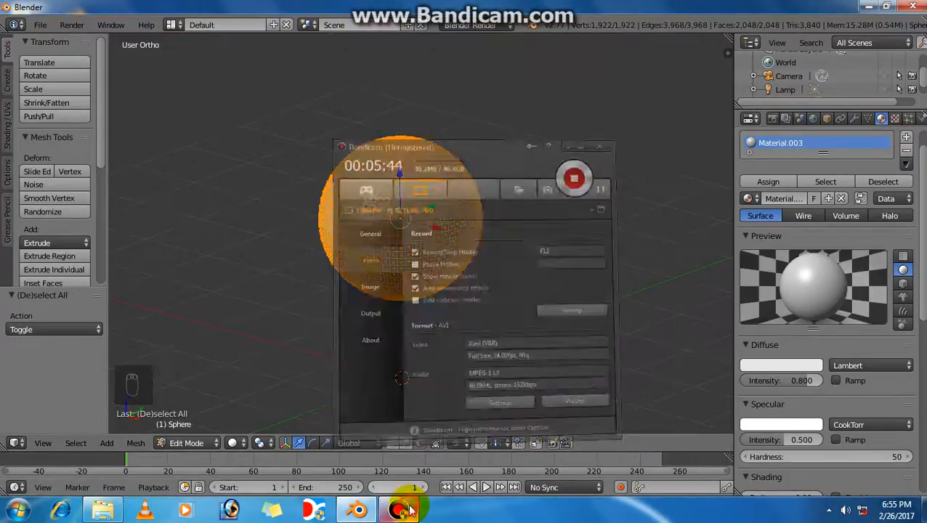
{"action": "middle_click_drag", "start_coordinate": [400, 293], "coordinate": [409, 304], "text": "shift"}
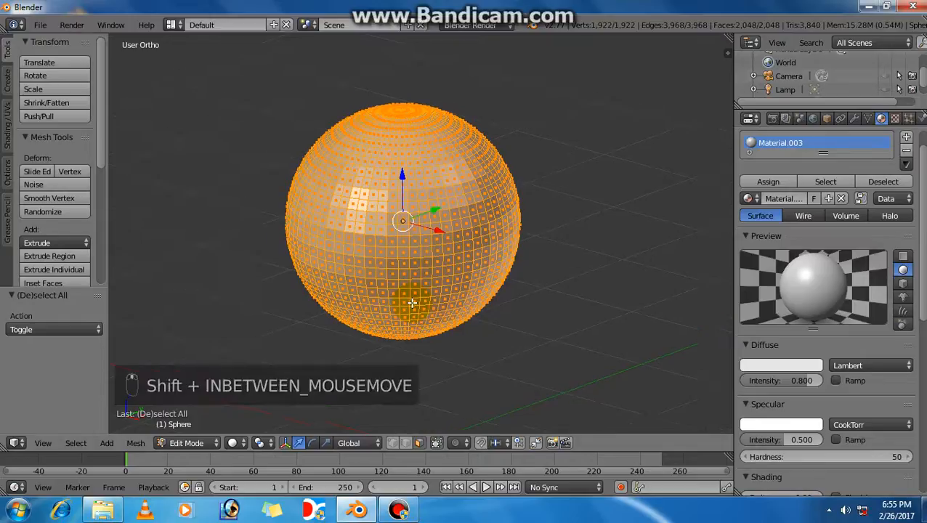
Deselect all of the subdivided sphere's faces
{"action": "key", "text": "a"}
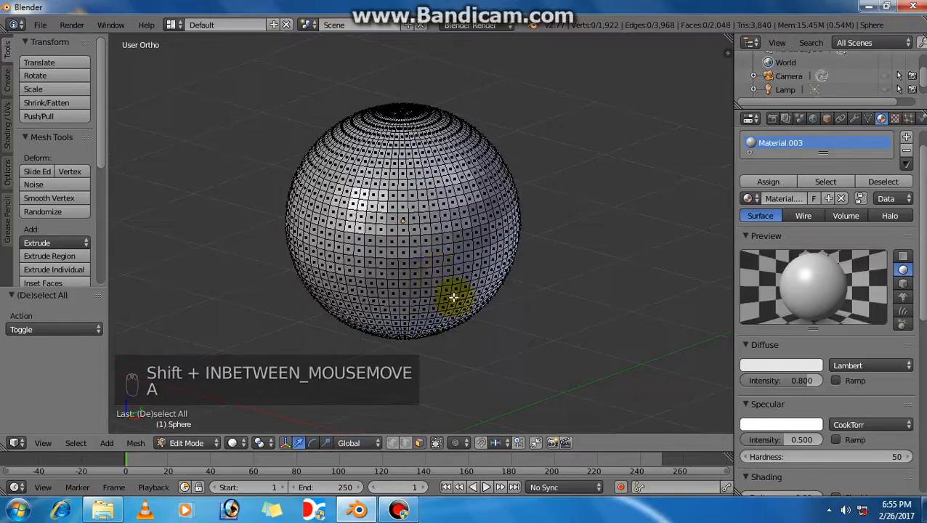
{"action": "scroll", "coordinate": [428, 272], "scroll_direction": "down", "scroll_amount": 1}
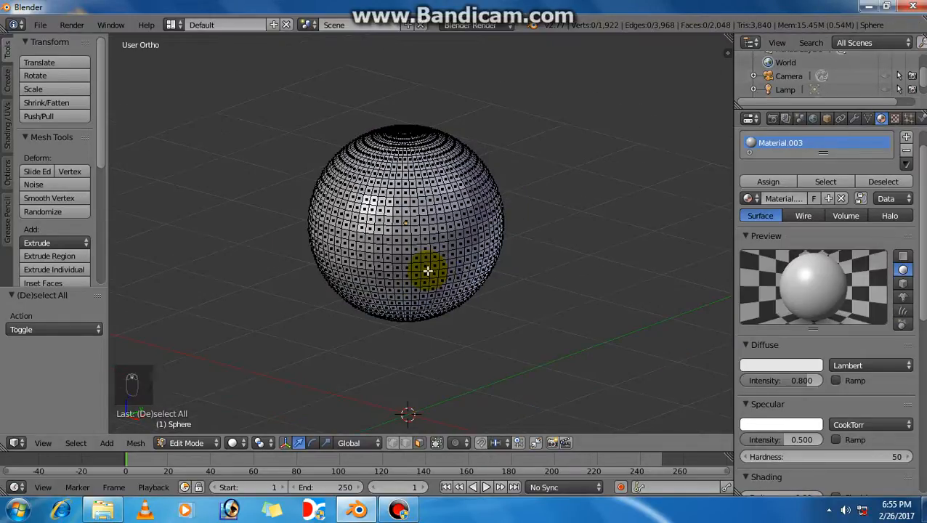
{"action": "scroll", "coordinate": [425, 270], "scroll_direction": "down", "scroll_amount": 2}
{"action": "middle_click_drag", "start_coordinate": [424, 269], "coordinate": [424, 253], "text": "shift"}
{"action": "scroll", "coordinate": [442, 271], "scroll_direction": "up", "scroll_amount": 4}
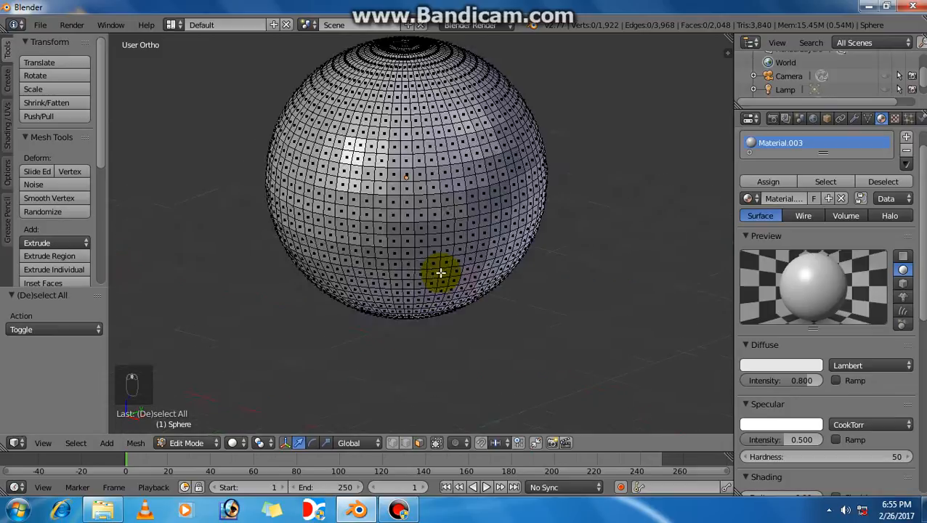
{"action": "scroll", "coordinate": [441, 244], "scroll_direction": "down", "scroll_amount": 2}
{"action": "scroll", "coordinate": [436, 244], "scroll_direction": "up", "scroll_amount": 3, "text": "shift"}
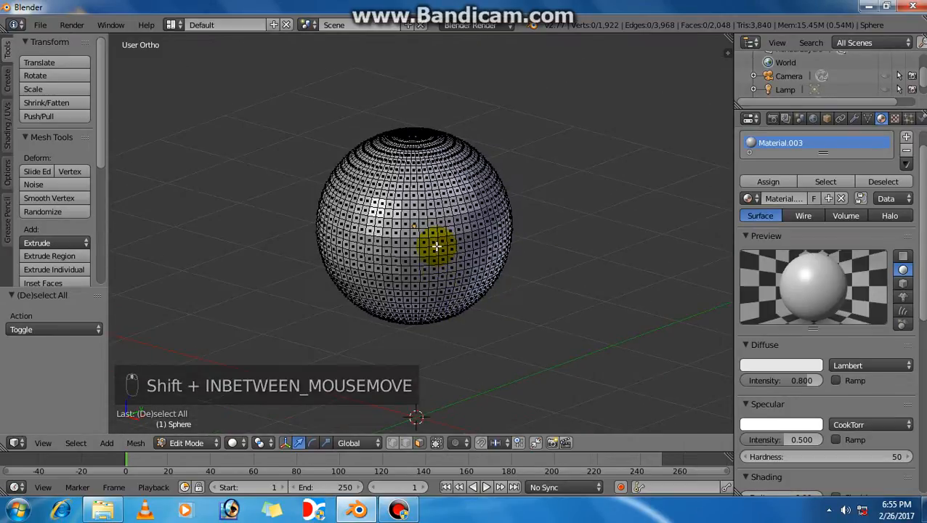
{"action": "scroll", "coordinate": [435, 245], "scroll_direction": "down", "scroll_amount": 1}
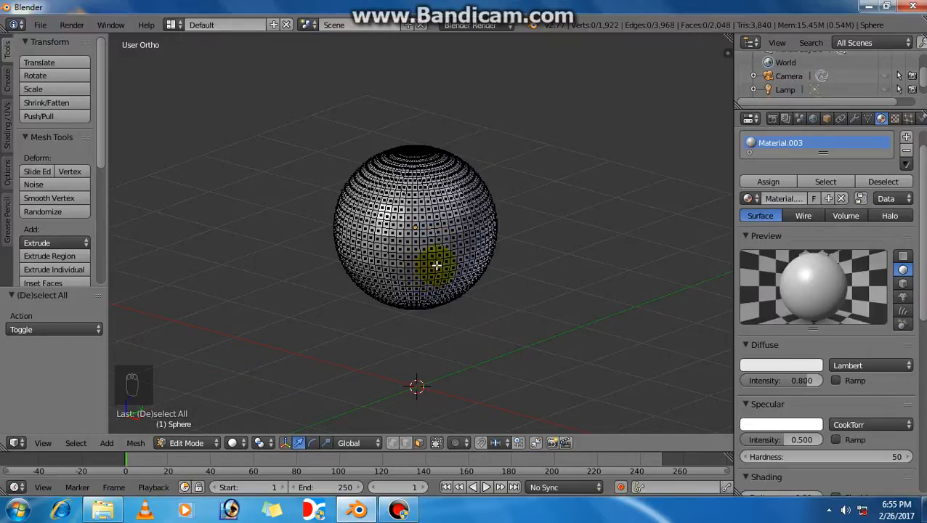
Switch the viewport to a close front view of the subdivided sphere
{"action": "left_click", "coordinate": [43, 443]}
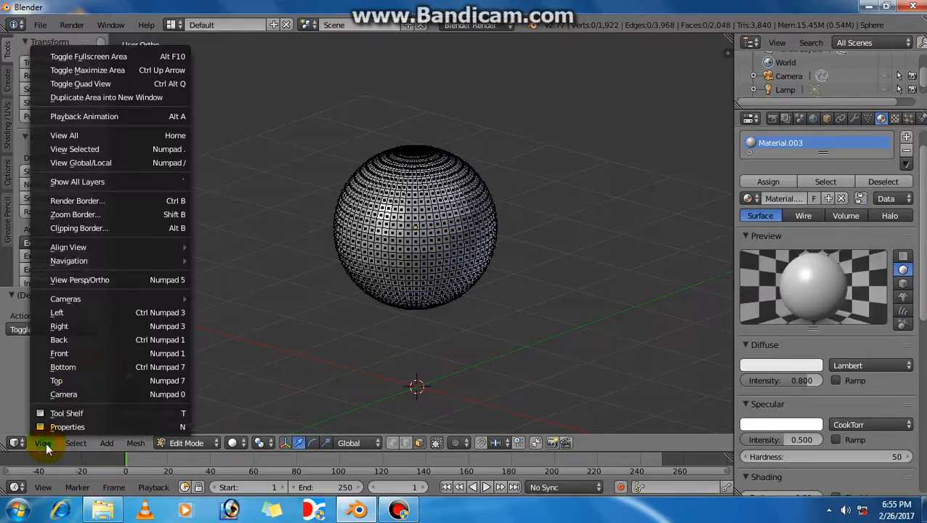
{"action": "left_click", "coordinate": [60, 353]}
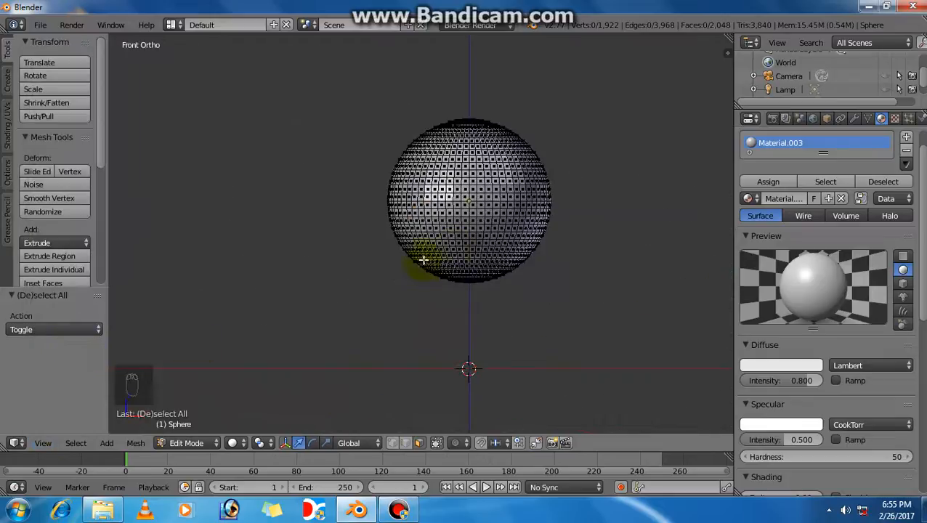
{"action": "scroll", "coordinate": [480, 252], "scroll_direction": "up", "scroll_amount": 4}
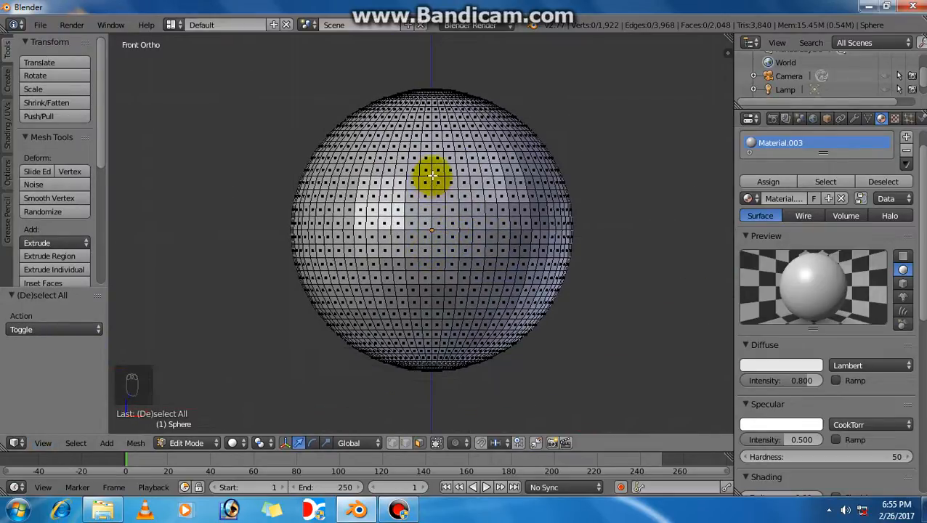
{"action": "scroll", "coordinate": [422, 234], "scroll_direction": "up", "scroll_amount": 2}
{"action": "scroll", "coordinate": [428, 233], "scroll_direction": "down", "scroll_amount": 1}
Select a horizontal row of six adjacent faces near the centre of the sphere's front
{"action": "right_click", "coordinate": [428, 225]}
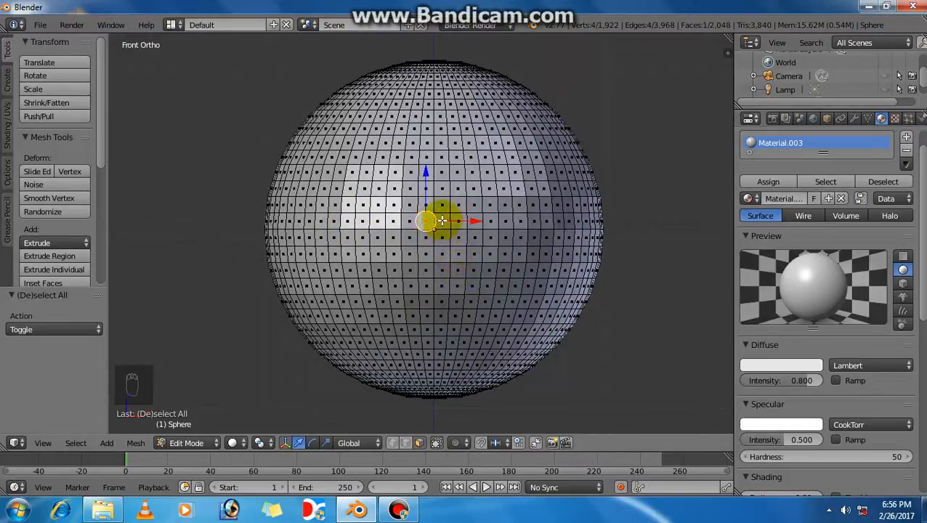
{"action": "right_click", "coordinate": [444, 222], "text": "shift"}
{"action": "right_click", "coordinate": [460, 222], "text": "shift"}
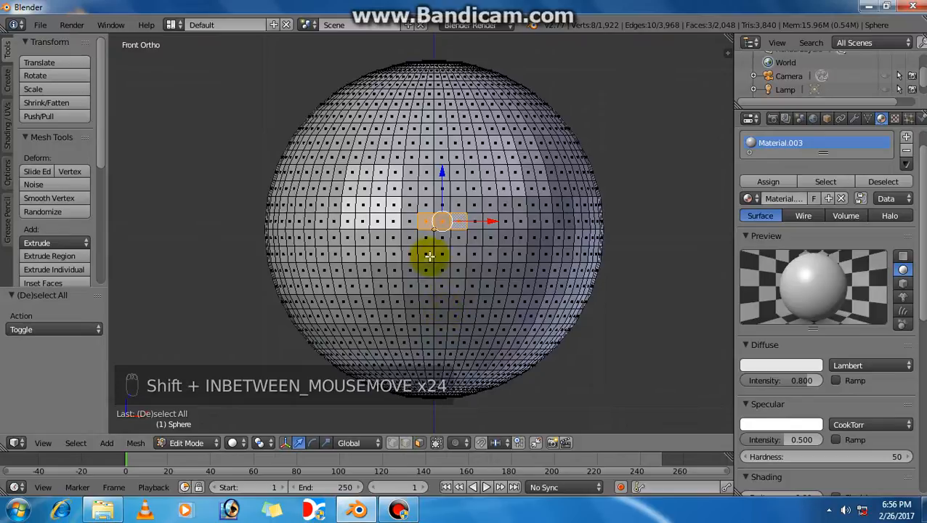
{"action": "right_click", "coordinate": [481, 223], "text": "shift"}
{"action": "right_click", "coordinate": [492, 223], "text": "shift"}
{"action": "right_click", "coordinate": [507, 223], "text": "shift"}
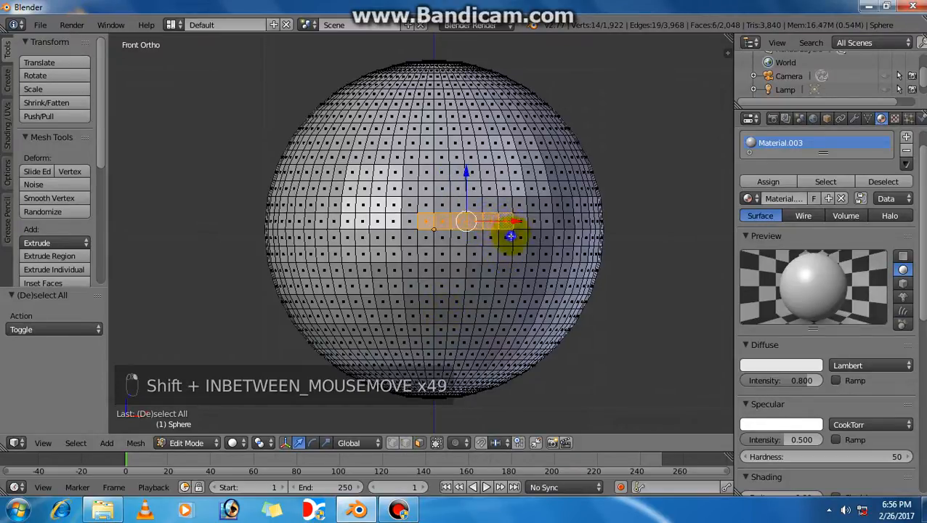
Add four adjacent faces from the row directly below to the selection
{"action": "right_click", "coordinate": [511, 237], "text": "shift"}
{"action": "right_click", "coordinate": [490, 239], "text": "shift"}
{"action": "right_click", "coordinate": [471, 240], "text": "shift"}
{"action": "right_click", "coordinate": [462, 240], "text": "shift"}
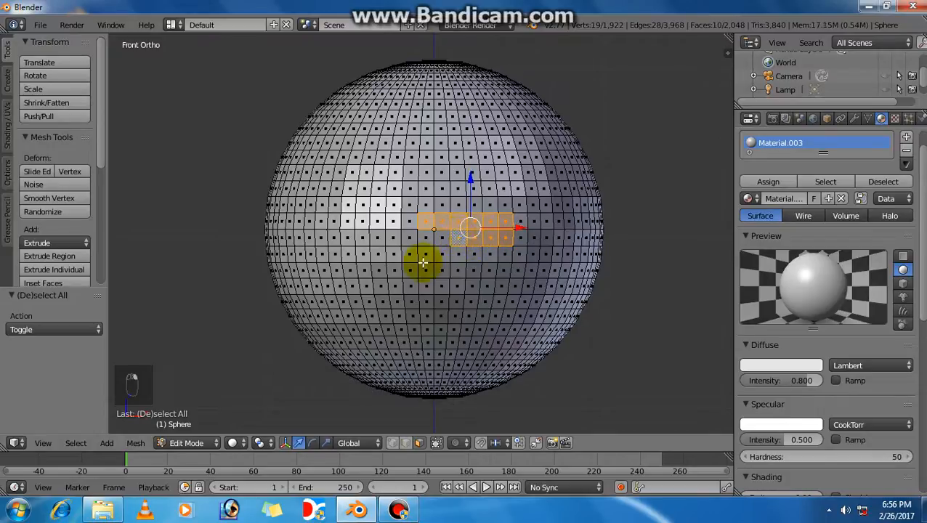
Undo the last added face and select only a single face just below the sphere's centre
{"action": "key", "text": "Escape"}
{"action": "key", "text": "ctrl+z"}
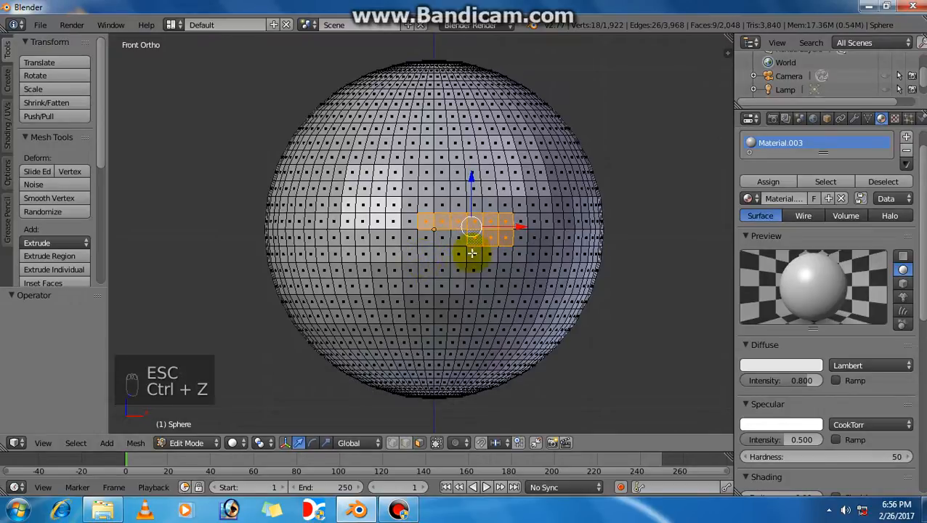
{"action": "right_click", "coordinate": [446, 255]}
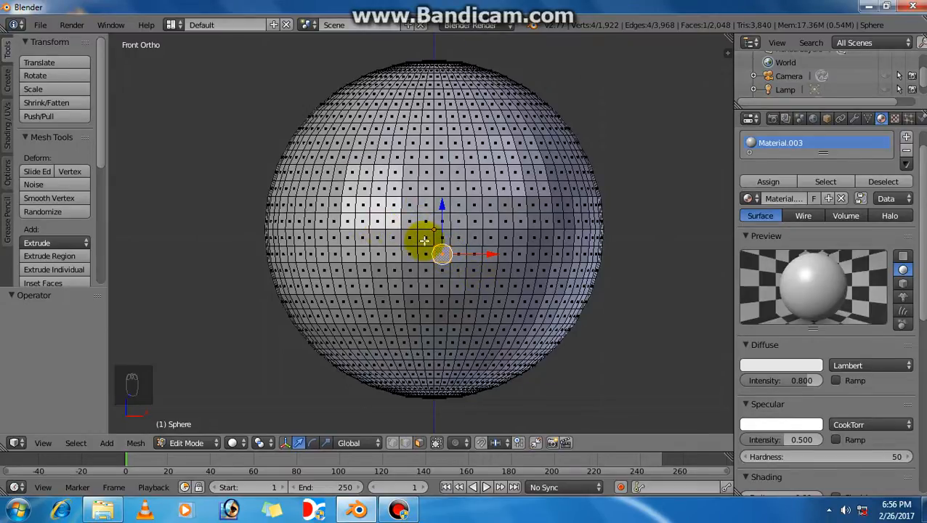
Try Circle Select with an enlarged radius on a round patch of the sphere's front faces, and undo that selection
{"action": "key", "text": "c"}
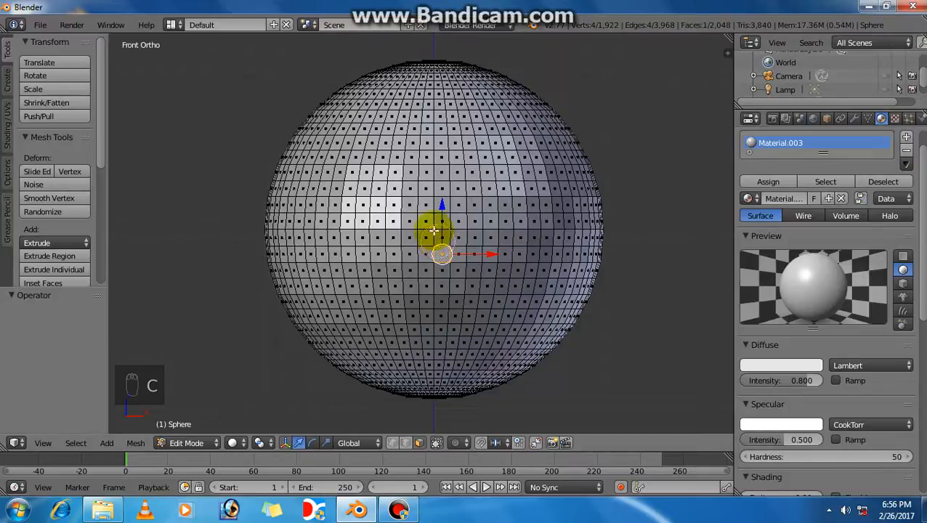
{"action": "scroll", "coordinate": [221, 337], "scroll_direction": "up", "scroll_amount": 6}
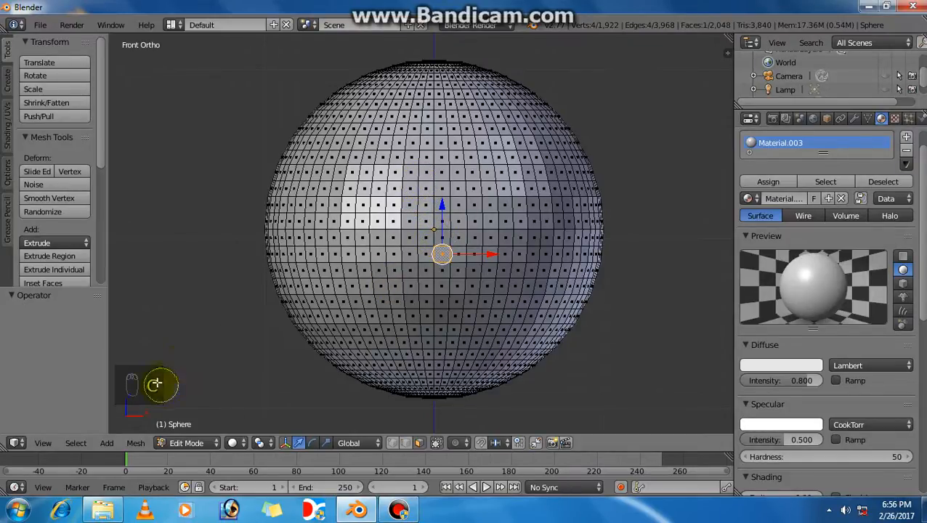
{"action": "key", "text": "Escape"}
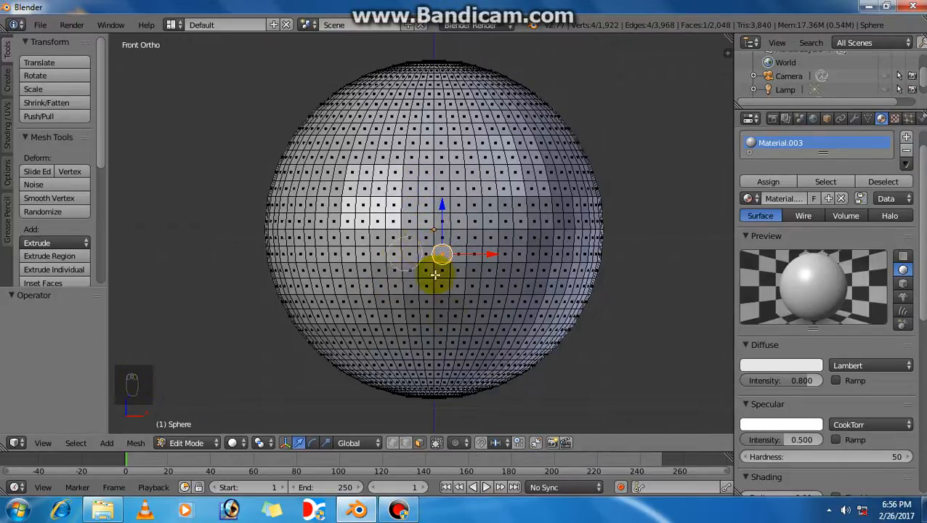
{"action": "scroll", "coordinate": [460, 249], "scroll_direction": "down", "scroll_amount": 10}
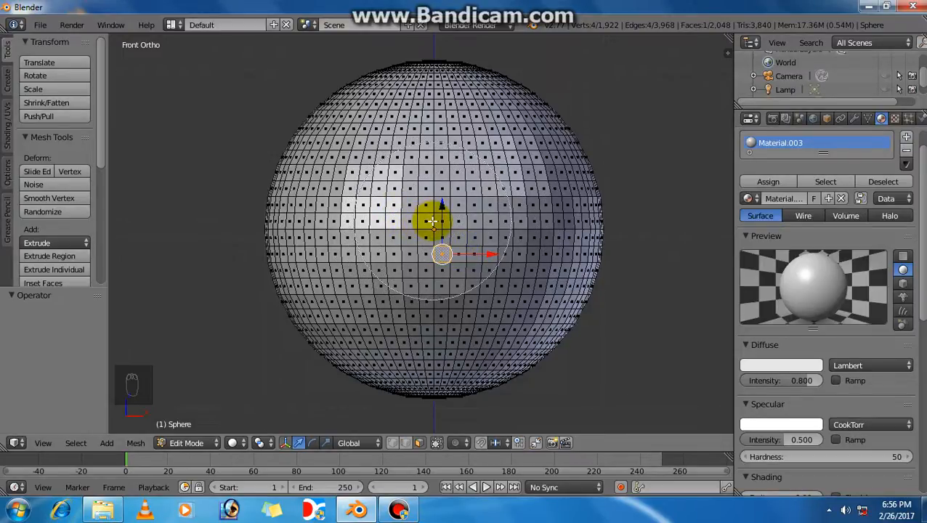
{"action": "scroll", "coordinate": [439, 220], "scroll_direction": "down", "scroll_amount": 5}
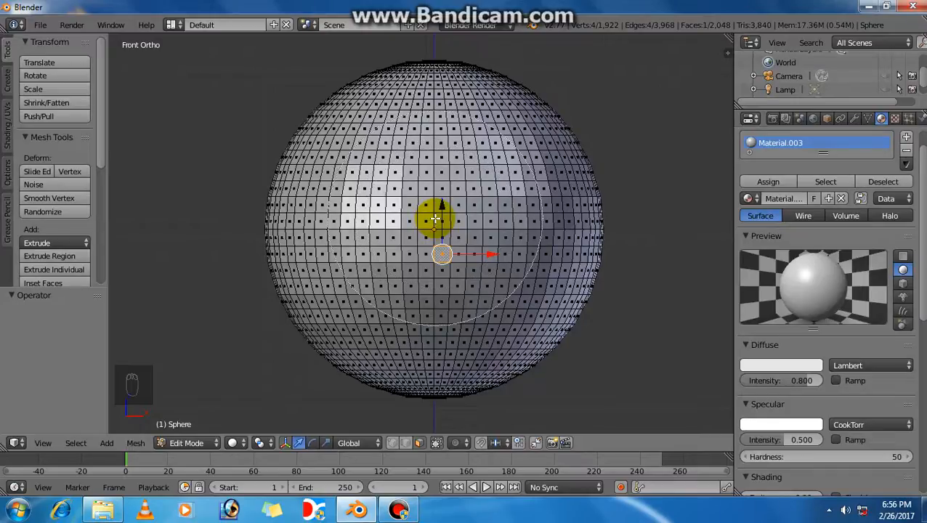
{"action": "scroll", "coordinate": [435, 218], "scroll_direction": "down", "scroll_amount": 2}
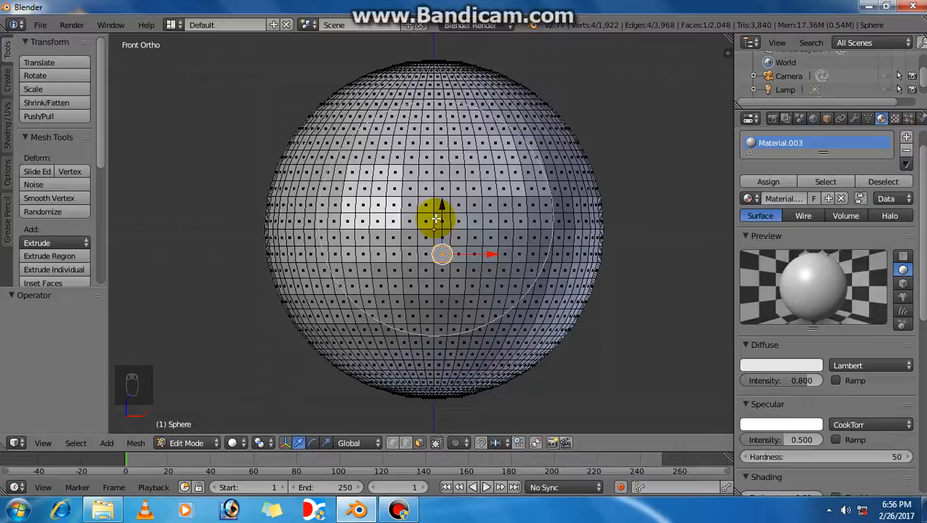
{"action": "left_click_drag", "start_coordinate": [436, 218], "coordinate": [445, 239]}
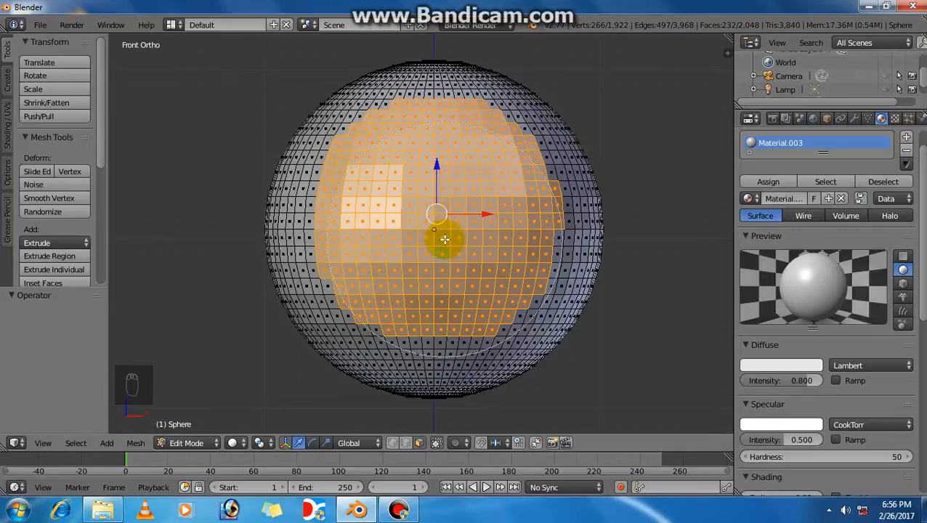
{"action": "key", "text": "Escape"}
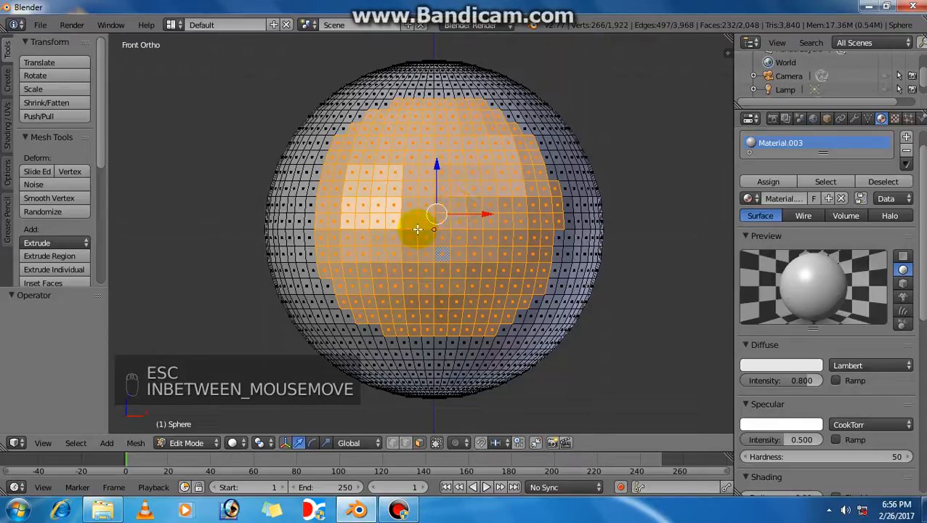
{"action": "key", "text": "ctrl+z"}
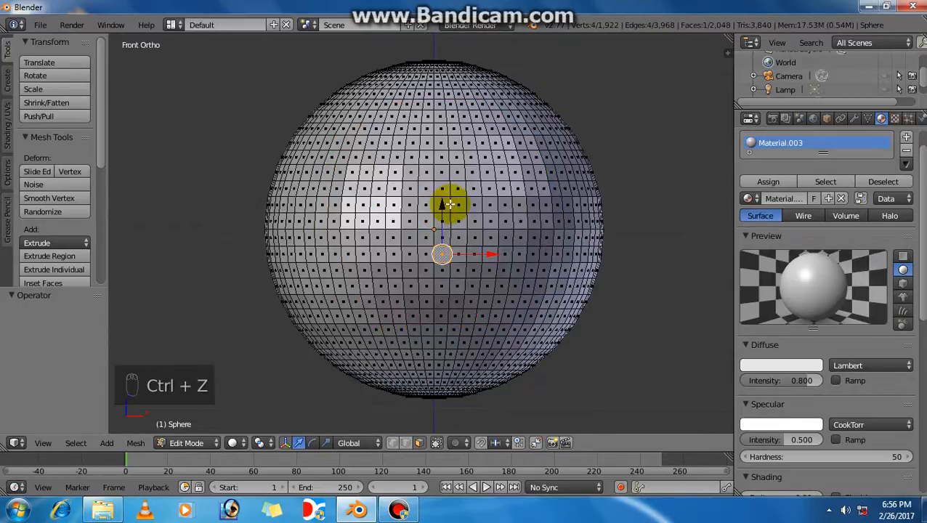
Select all of the sphere's faces and subdivide them again with 5 cuts
{"action": "key", "text": "a"}
{"action": "key", "text": "a"}
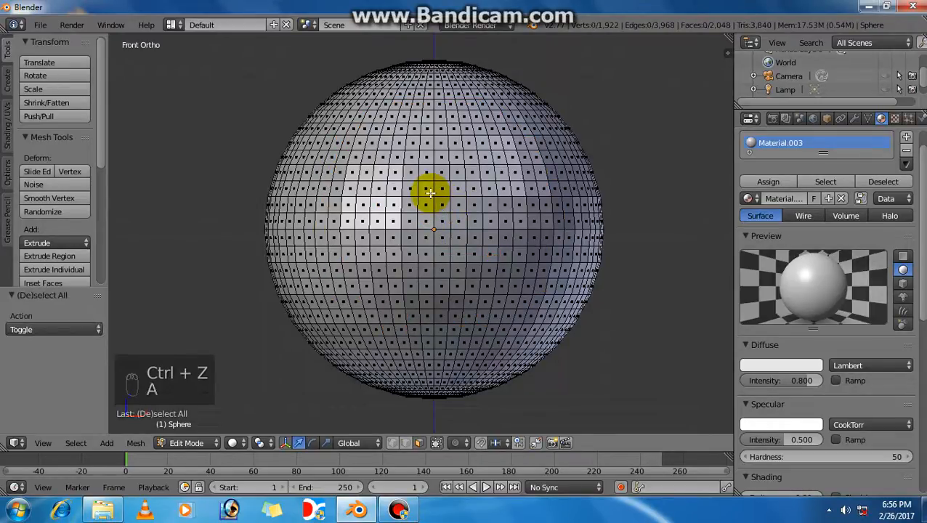
{"action": "key", "text": "w"}
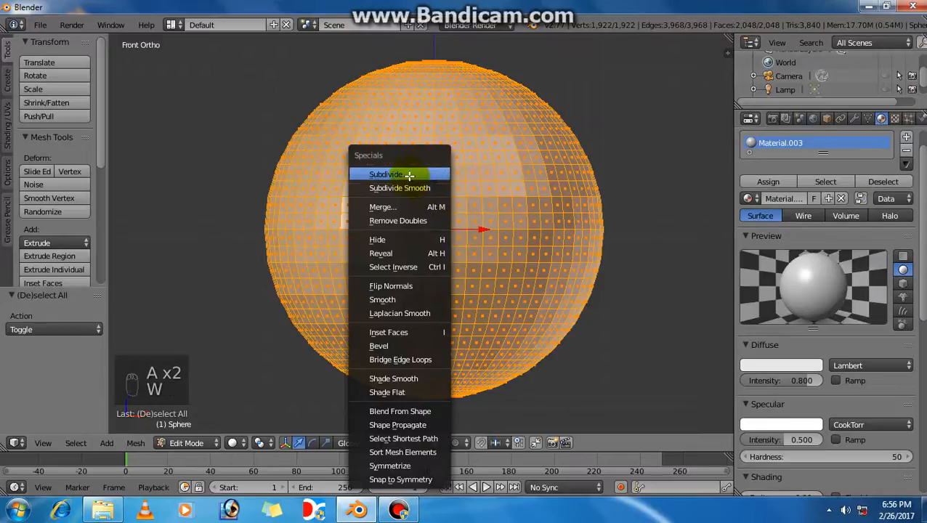
{"action": "left_click", "coordinate": [410, 176]}
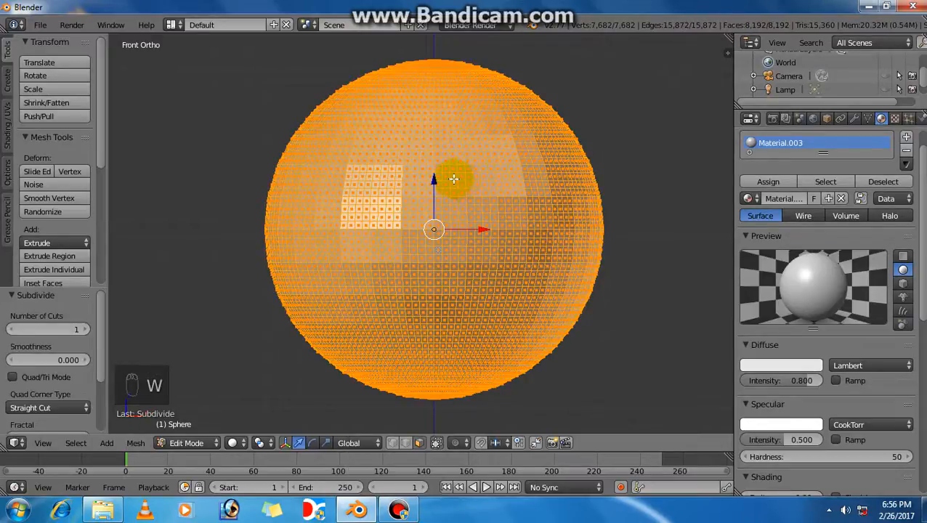
{"action": "left_click", "coordinate": [41, 336]}
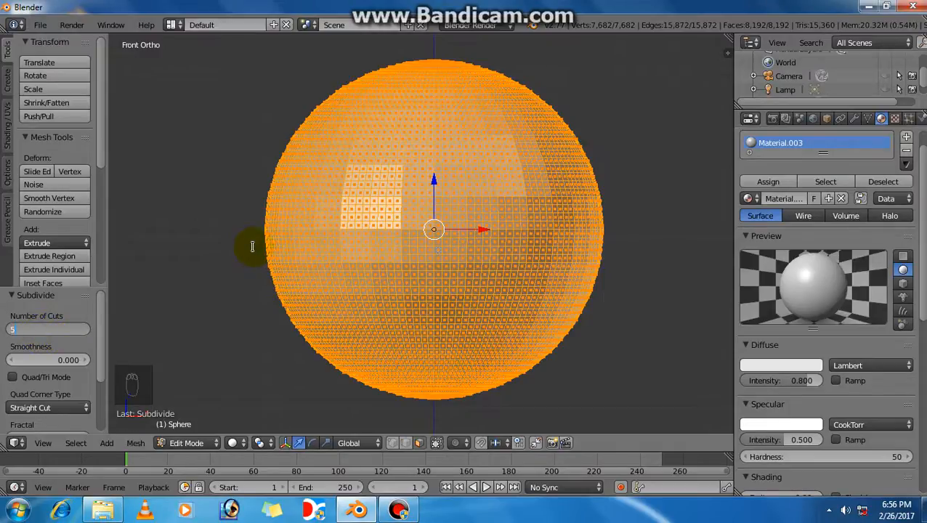
{"action": "key", "text": "Return"}
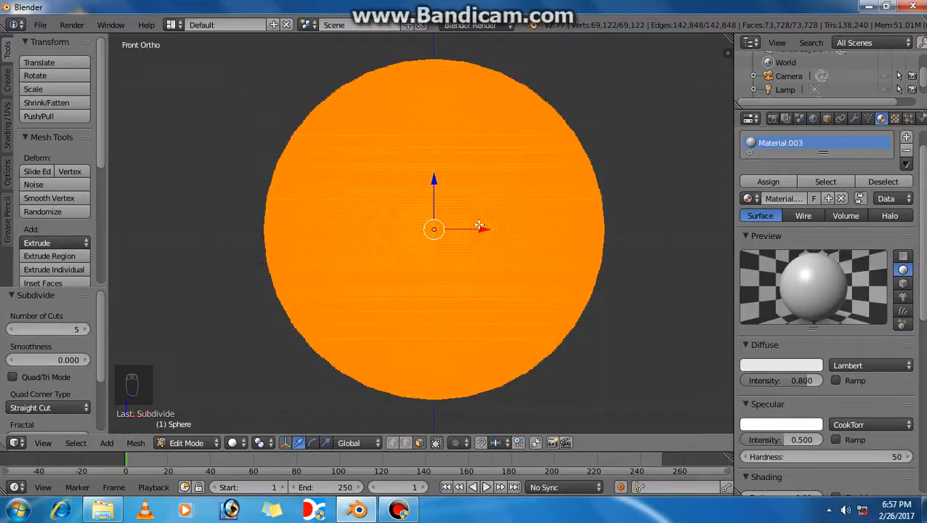
Deselect all faces of the sphere and examine its denser mesh up close
{"action": "key", "text": "a"}
{"action": "scroll", "coordinate": [472, 276], "scroll_direction": "up", "scroll_amount": 5}
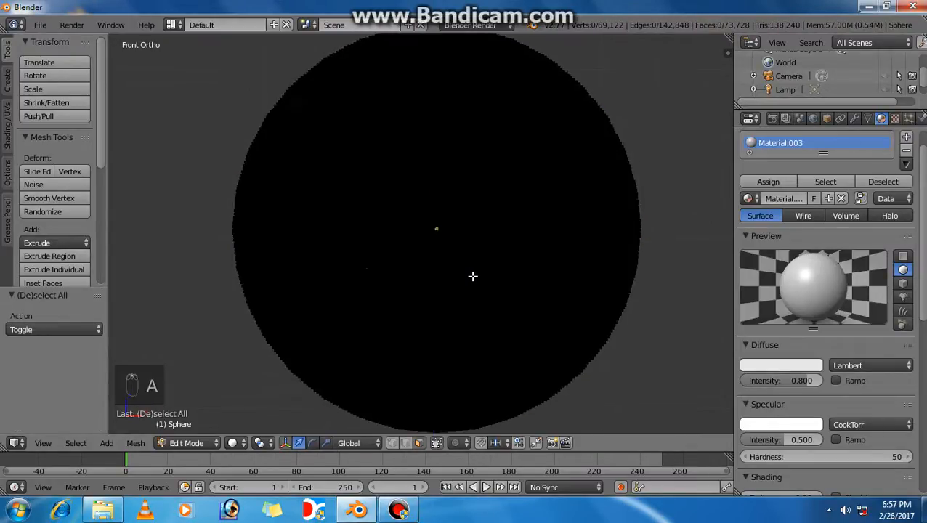
{"action": "scroll", "coordinate": [472, 276], "scroll_direction": "up", "scroll_amount": 6}
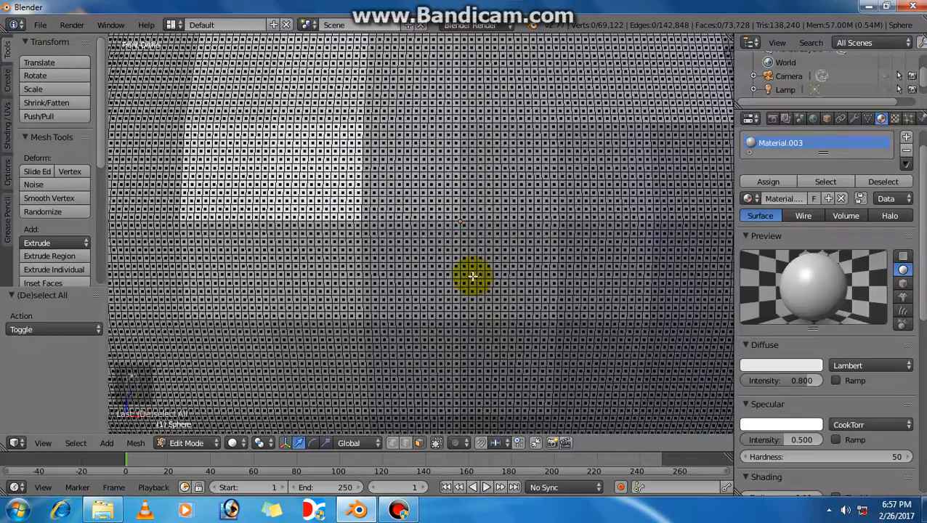
{"action": "scroll", "coordinate": [472, 276], "scroll_direction": "down", "scroll_amount": 8}
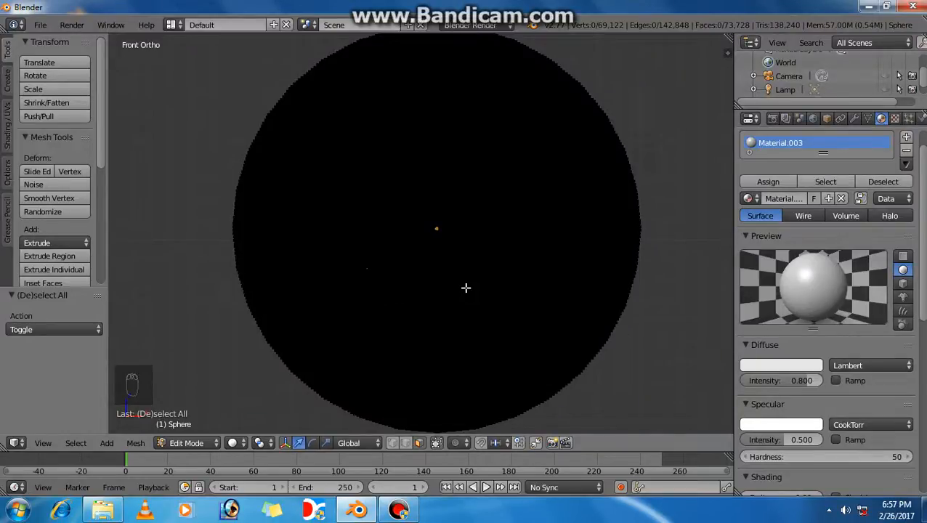
{"action": "key", "text": "a"}
{"action": "key", "text": "a"}
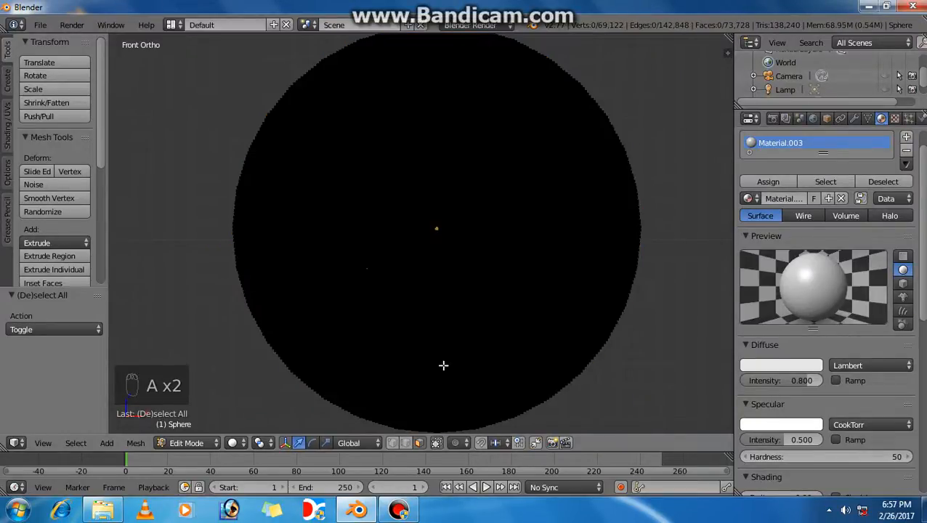
{"action": "left_click", "coordinate": [400, 512]}
{"action": "left_click", "coordinate": [400, 512]}
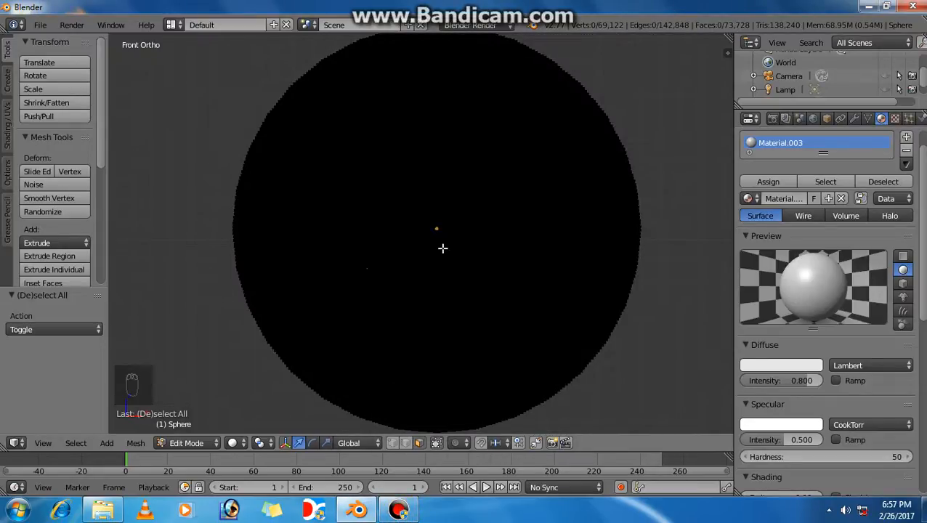
Use Circle Select to select one large round patch of faces centred on the sphere's front
{"action": "scroll", "coordinate": [442, 248], "scroll_direction": "down", "scroll_amount": 1}
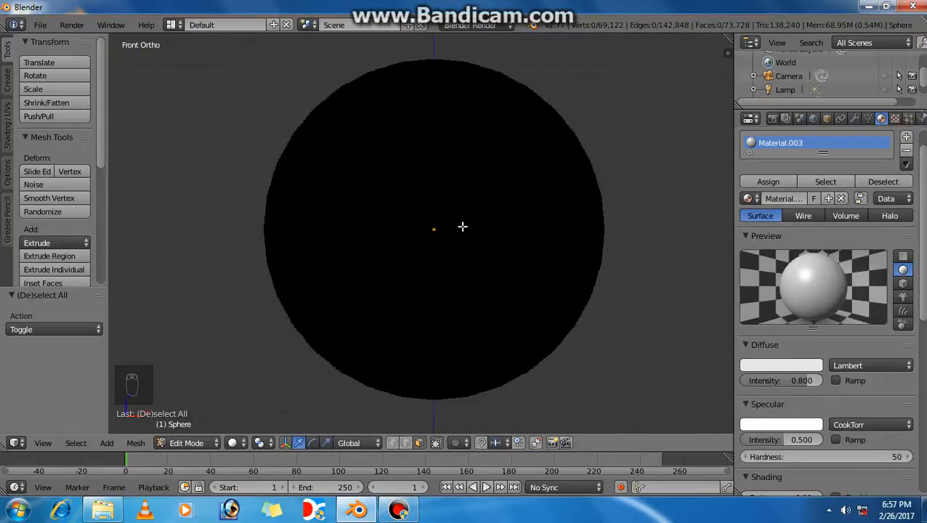
{"action": "key", "text": "c"}
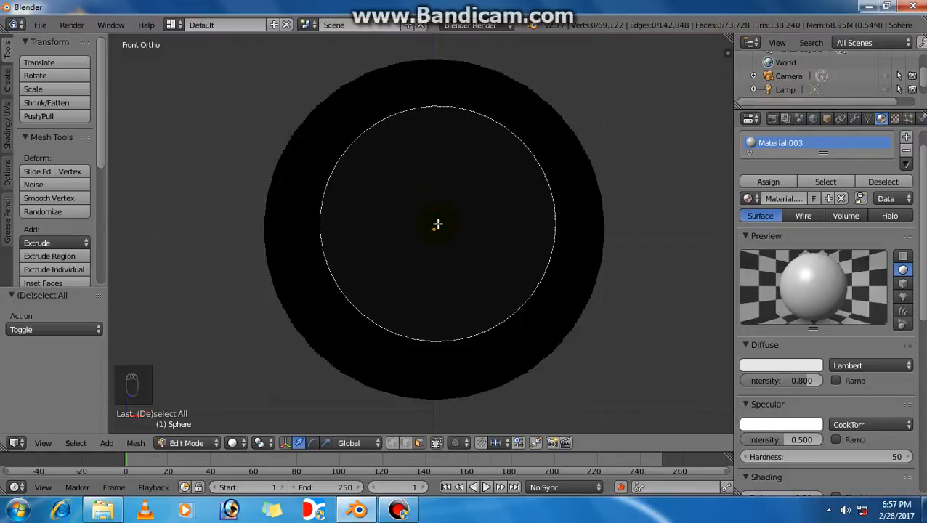
{"action": "left_click", "coordinate": [438, 224]}
{"action": "right_click", "coordinate": [437, 225]}
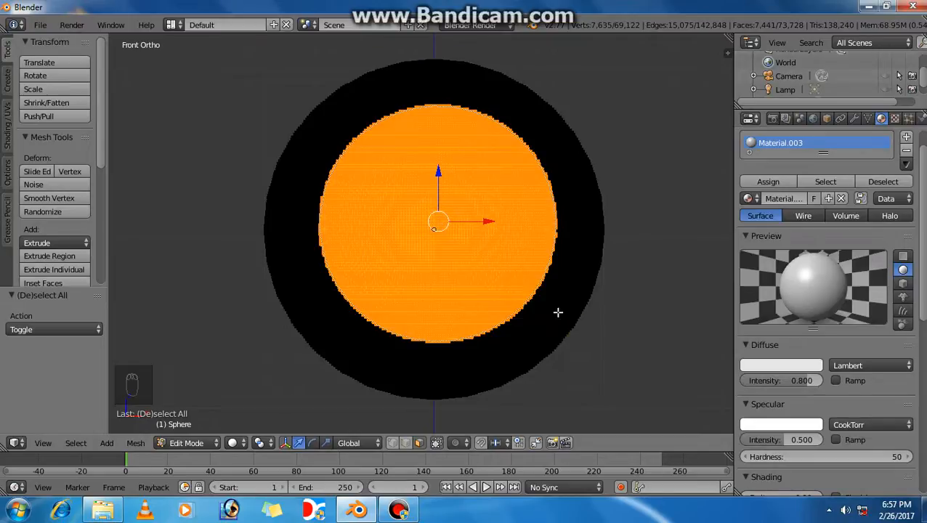
{"action": "key", "text": "c"}
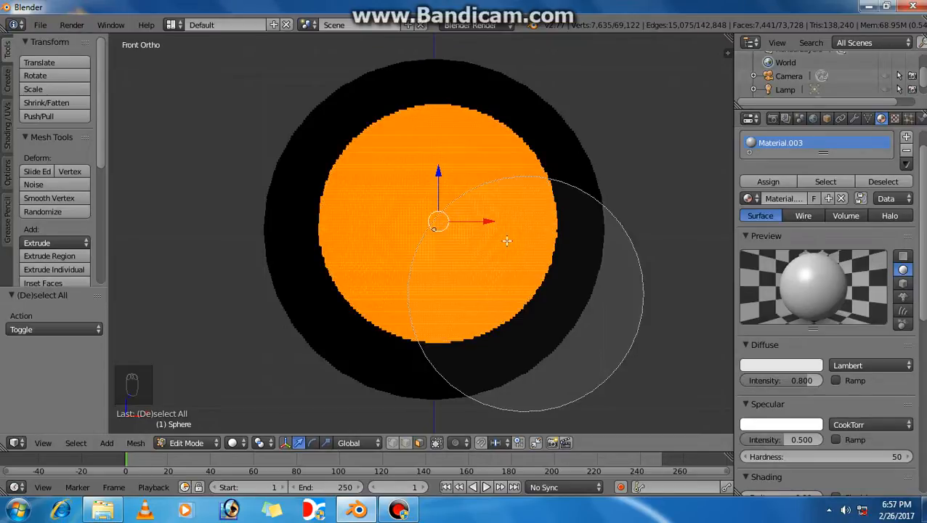
{"action": "right_click", "coordinate": [589, 243]}
{"action": "key", "text": "Escape"}
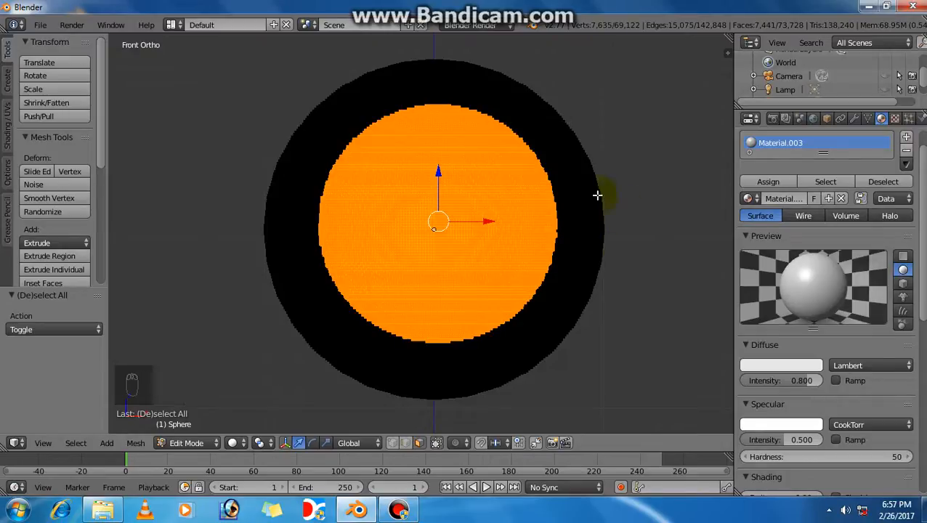
{"action": "scroll", "coordinate": [837, 280], "scroll_direction": "up", "scroll_amount": 2}
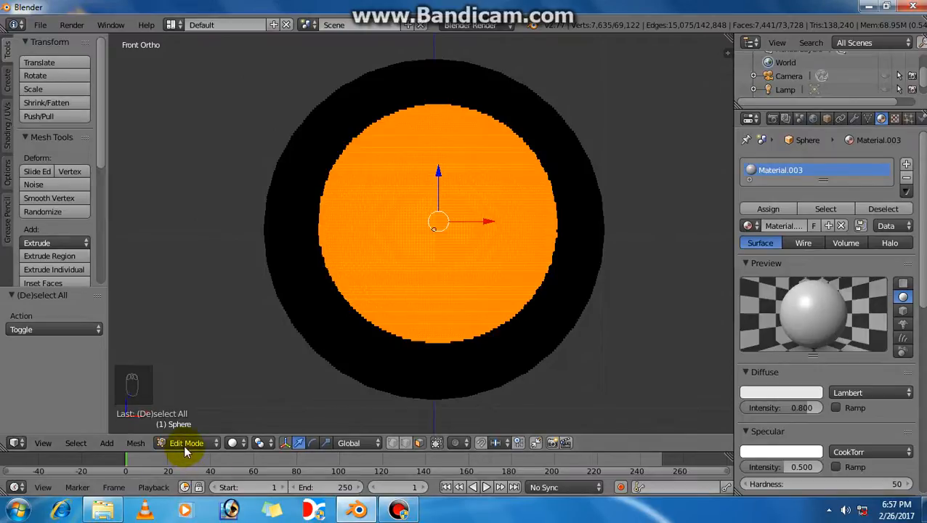
{"action": "left_click", "coordinate": [399, 509]}
{"action": "left_click", "coordinate": [407, 513]}
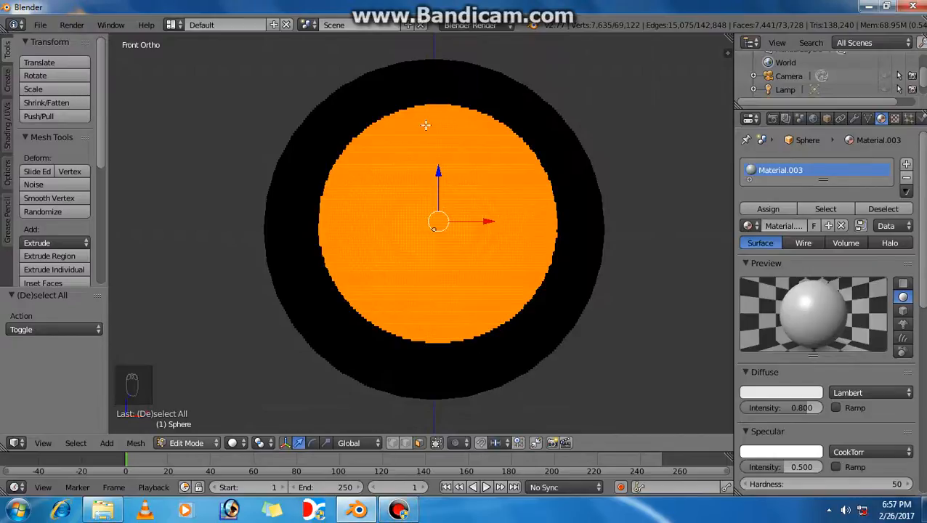
Add a second material slot to the sphere and create a new material in it
{"action": "left_click", "coordinate": [779, 174]}
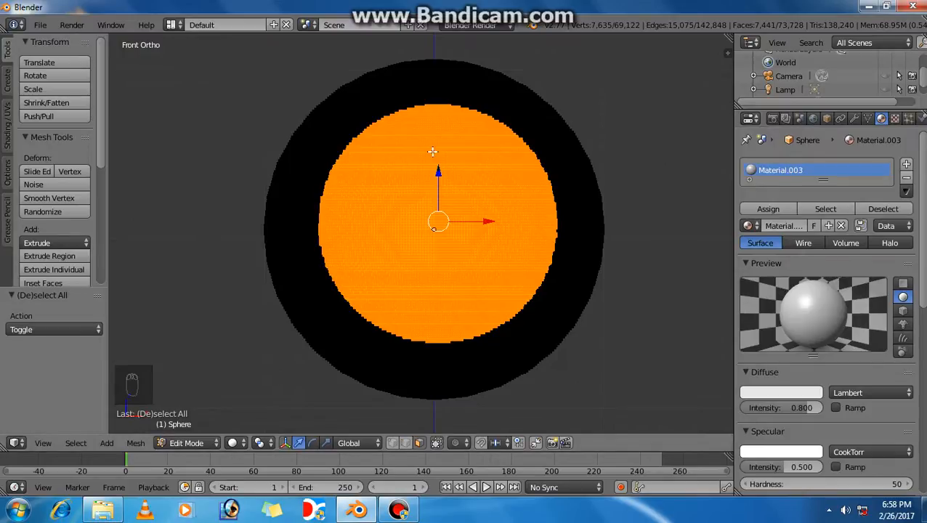
{"action": "left_click", "coordinate": [907, 166]}
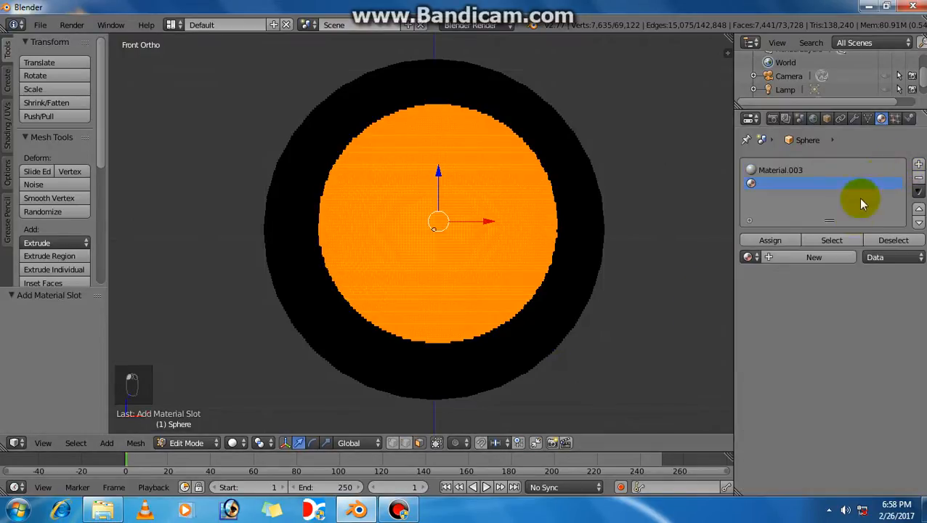
{"action": "left_click", "coordinate": [799, 260]}
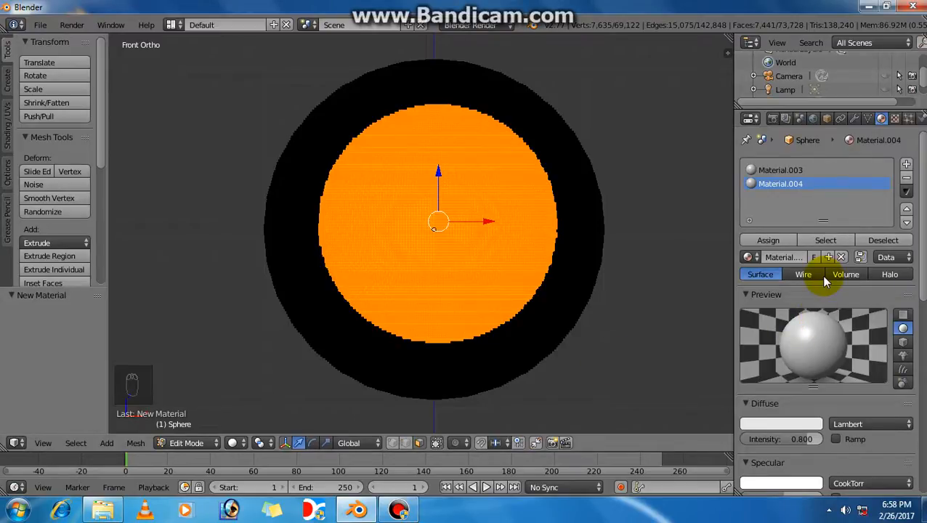
Darken the new material's diffuse colour to a dark grey with R, G and B at 0.168
{"action": "scroll", "coordinate": [823, 266], "scroll_direction": "down", "scroll_amount": 1}
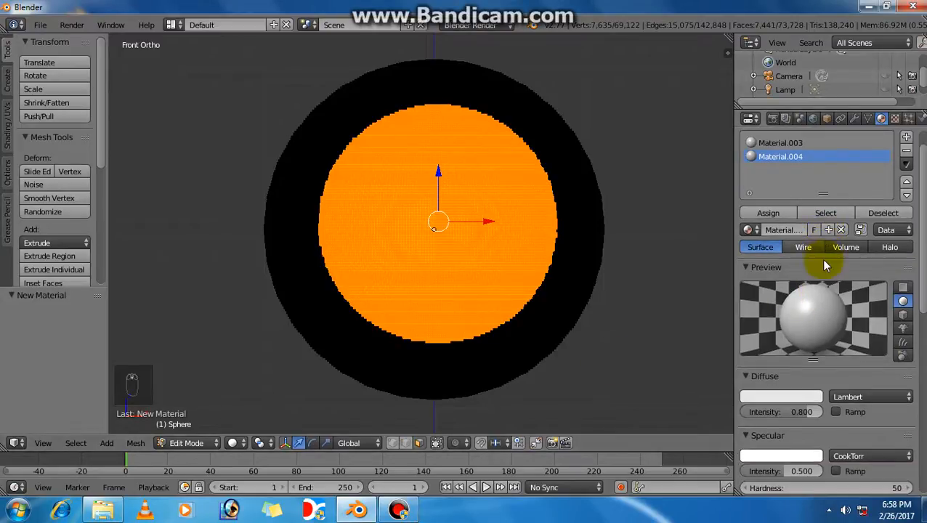
{"action": "left_click", "coordinate": [778, 400]}
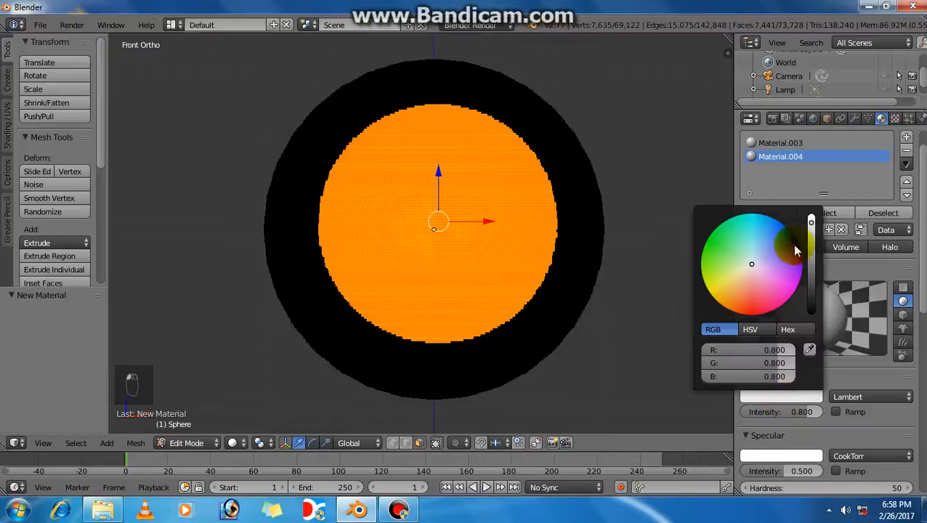
{"action": "left_click_drag", "start_coordinate": [812, 225], "coordinate": [814, 259]}
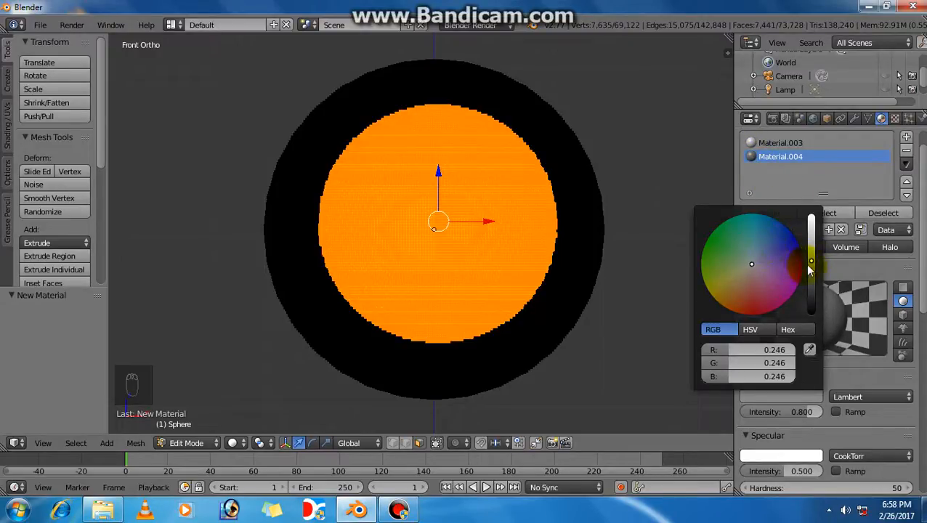
{"action": "left_click_drag", "start_coordinate": [811, 260], "coordinate": [811, 270]}
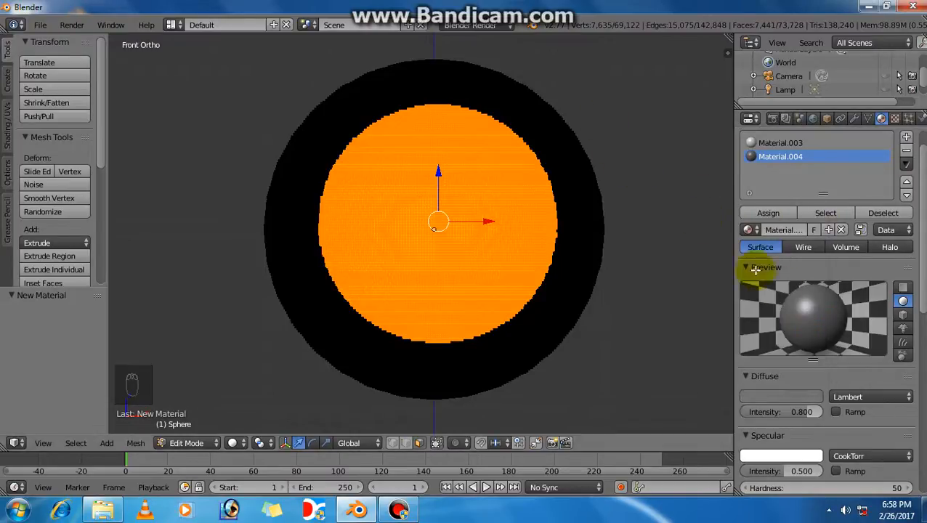
Dismiss the Windows colour scheme prompt and assign the dark grey Material.004 to the selected round patch of faces
{"action": "left_click", "coordinate": [771, 143]}
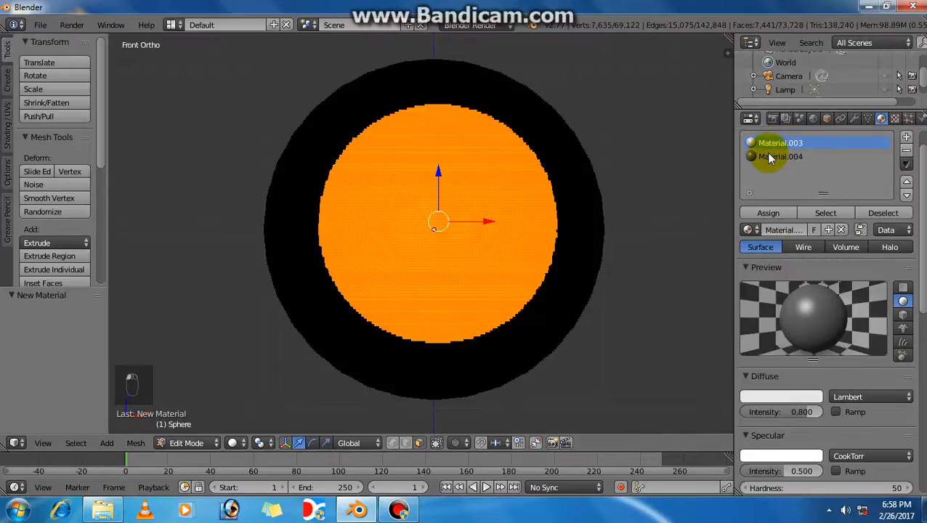
{"action": "left_click", "coordinate": [768, 159]}
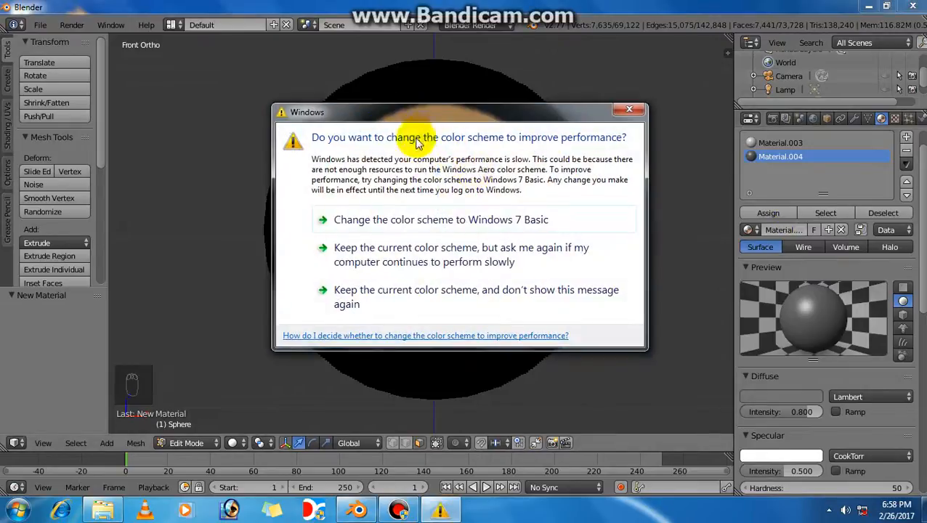
{"action": "left_click", "coordinate": [630, 109]}
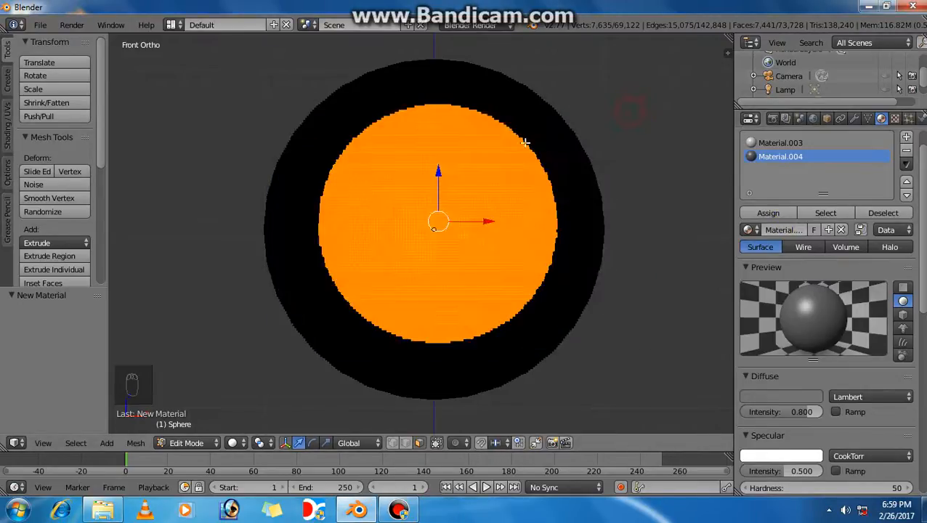
{"action": "left_click", "coordinate": [399, 510]}
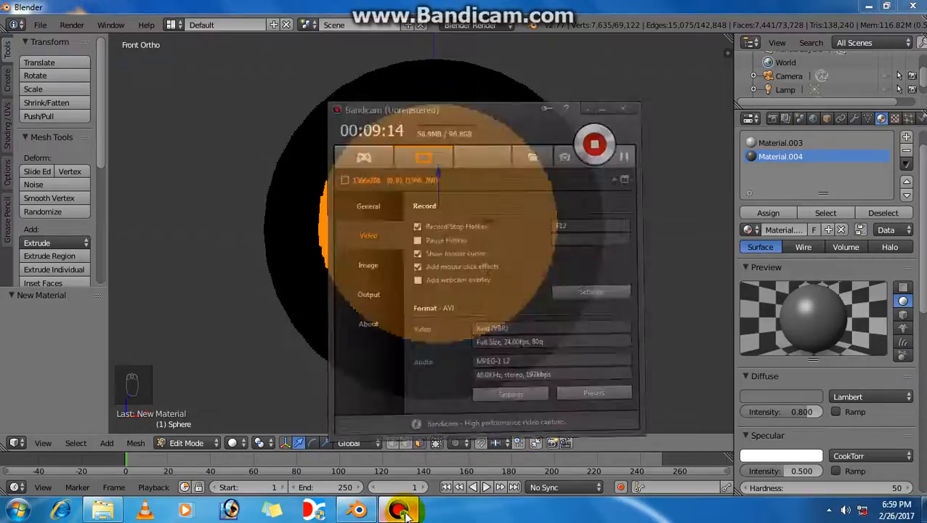
{"action": "left_click", "coordinate": [398, 510]}
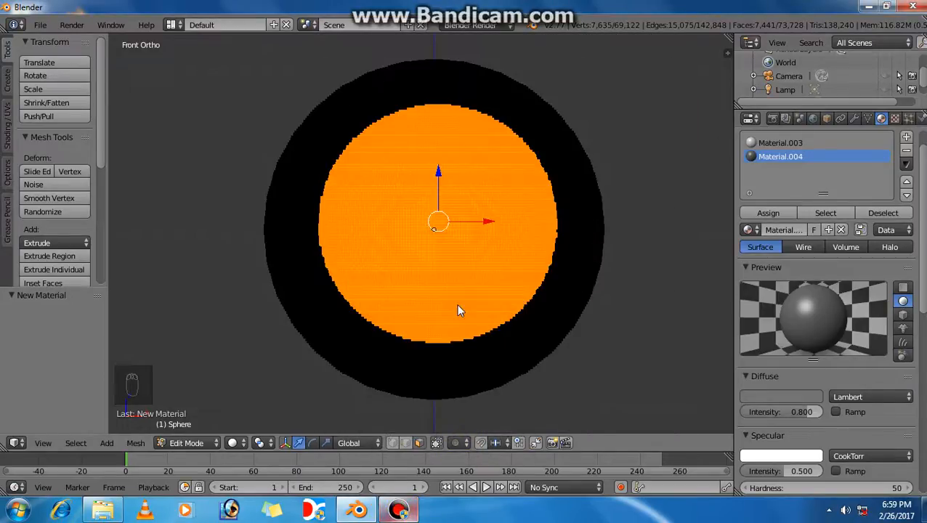
{"action": "left_click", "coordinate": [766, 217]}
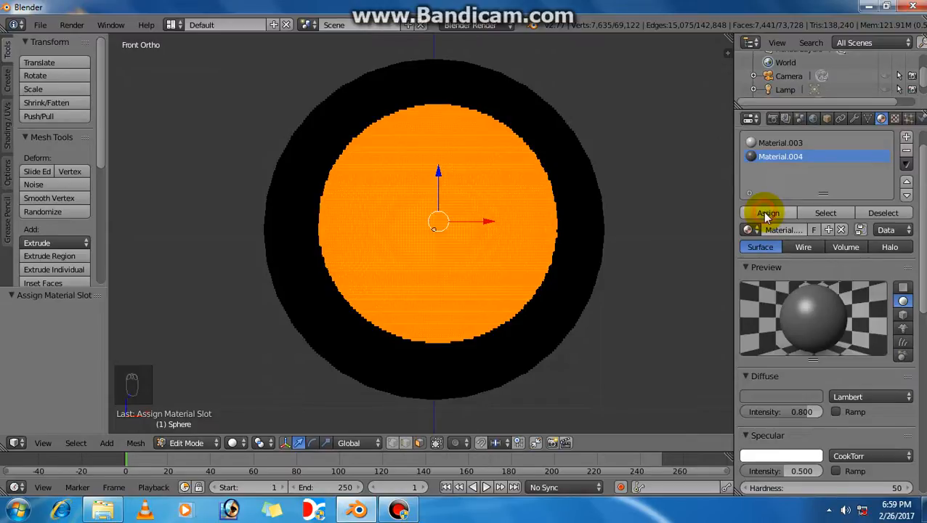
{"action": "left_click", "coordinate": [766, 217]}
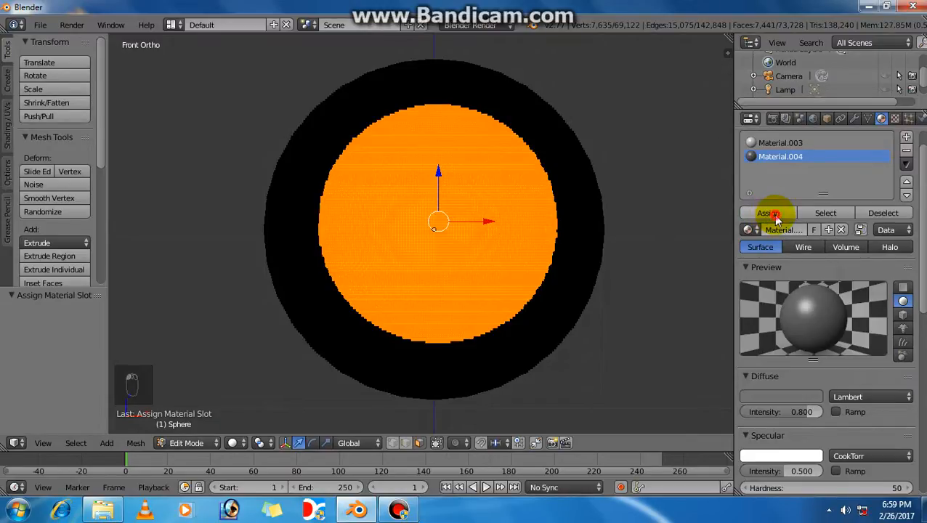
{"action": "left_click", "coordinate": [767, 213]}
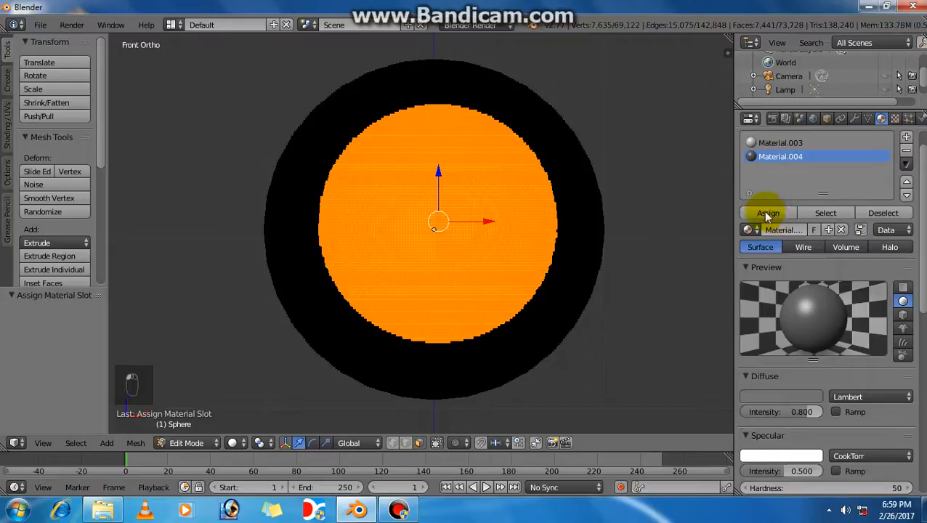
Switch the sphere to Object Mode and examine its two-material surface from an angled view in solid shading
{"action": "left_click", "coordinate": [186, 443]}
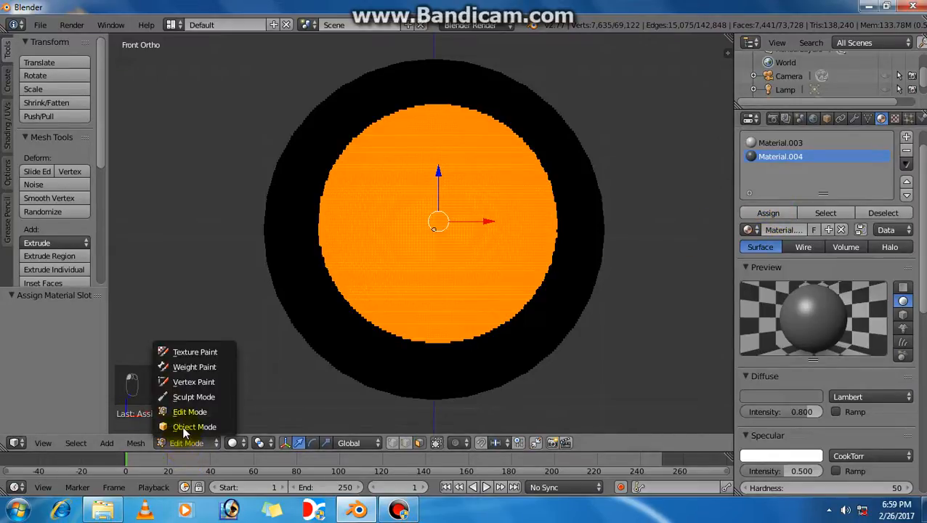
{"action": "left_click", "coordinate": [186, 429]}
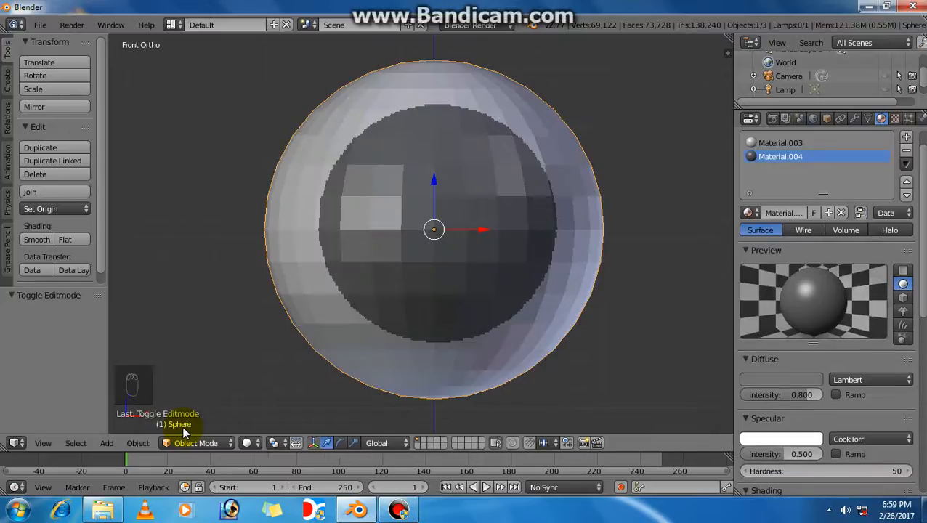
{"action": "scroll", "coordinate": [367, 277], "scroll_direction": "down", "scroll_amount": 1}
{"action": "key", "text": "z"}
{"action": "key", "text": "z"}
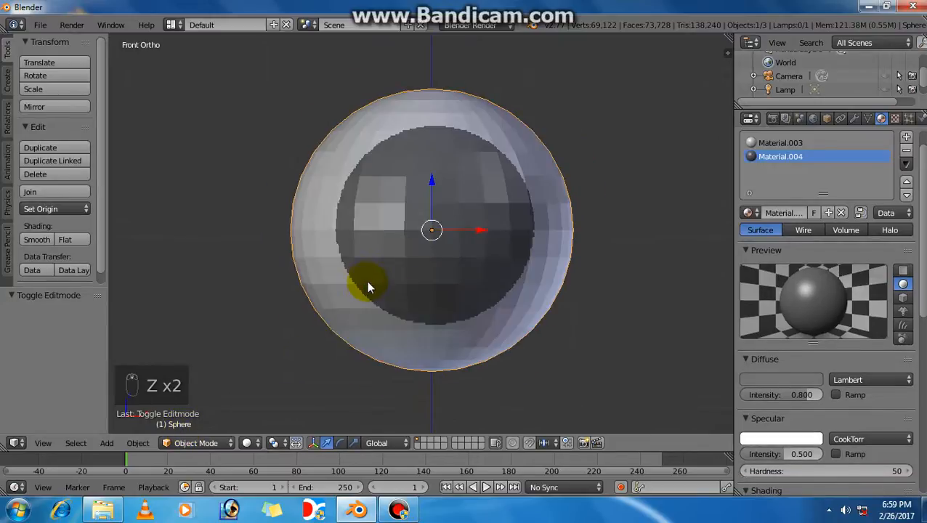
{"action": "key", "text": "z"}
{"action": "mouse_move", "coordinate": [463, 221]}
{"action": "middle_mouse_down"}
{"action": "mouse_move", "coordinate": [435, 234]}
{"action": "mouse_move", "coordinate": [452, 241]}
{"action": "mouse_move", "coordinate": [445, 244]}
{"action": "middle_mouse_up"}
{"action": "key", "text": "z"}
{"action": "scroll", "coordinate": [453, 229], "scroll_direction": "down", "scroll_amount": 2}
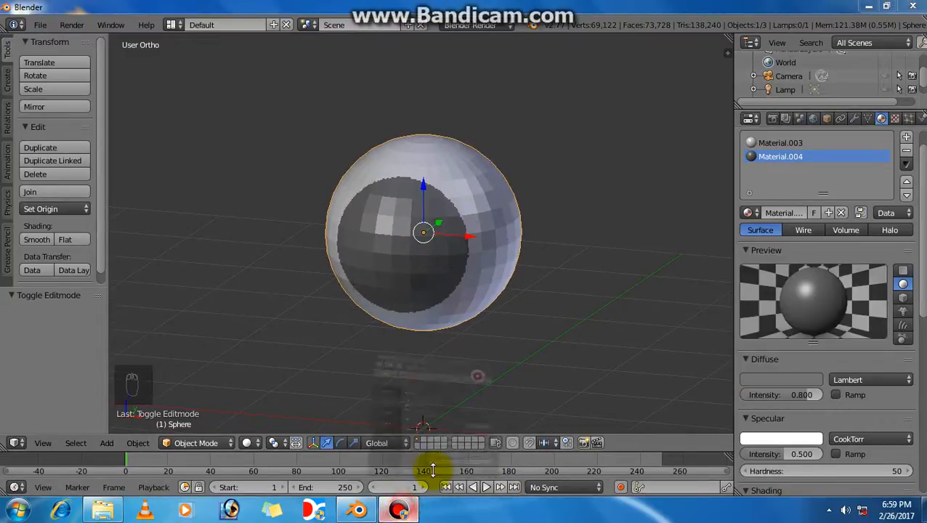
Change the round patch material's diffuse colour to dark maroon with R 0.168, G 0.019 and B 0.085
{"action": "left_click", "coordinate": [668, 99]}
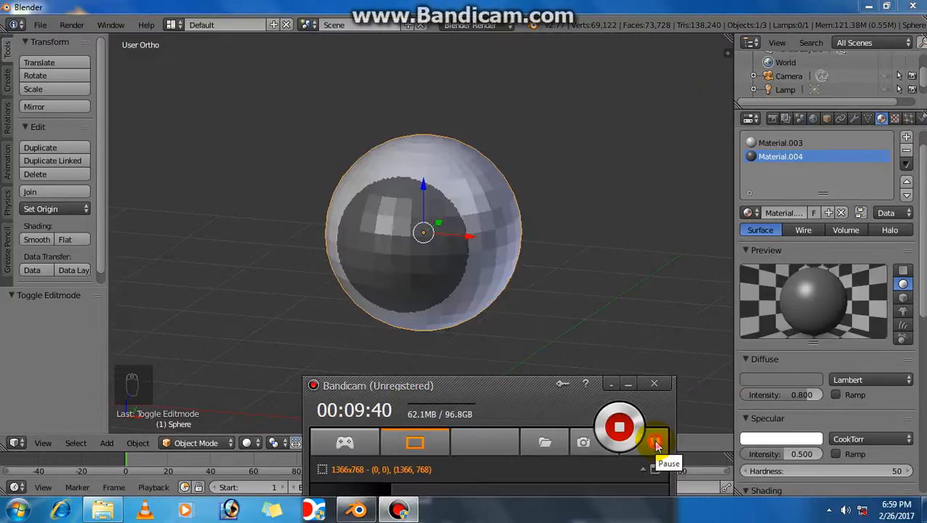
{"action": "left_click", "coordinate": [796, 384]}
{"action": "left_click", "coordinate": [758, 256]}
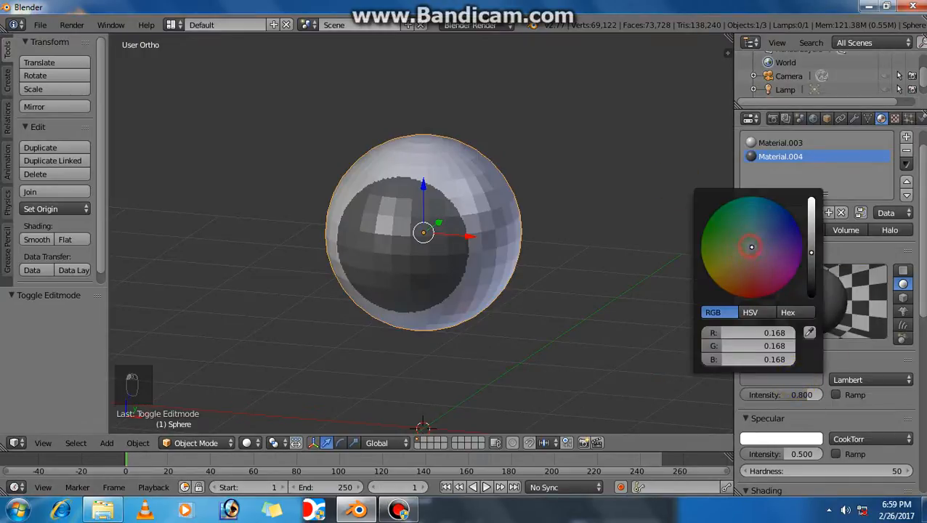
{"action": "left_click_drag", "start_coordinate": [758, 256], "coordinate": [769, 271]}
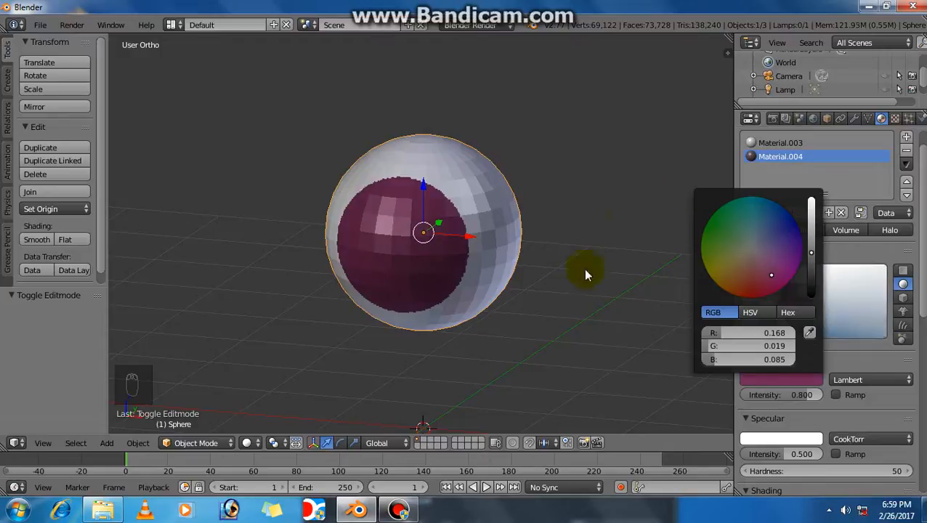
{"action": "left_click", "coordinate": [399, 509]}
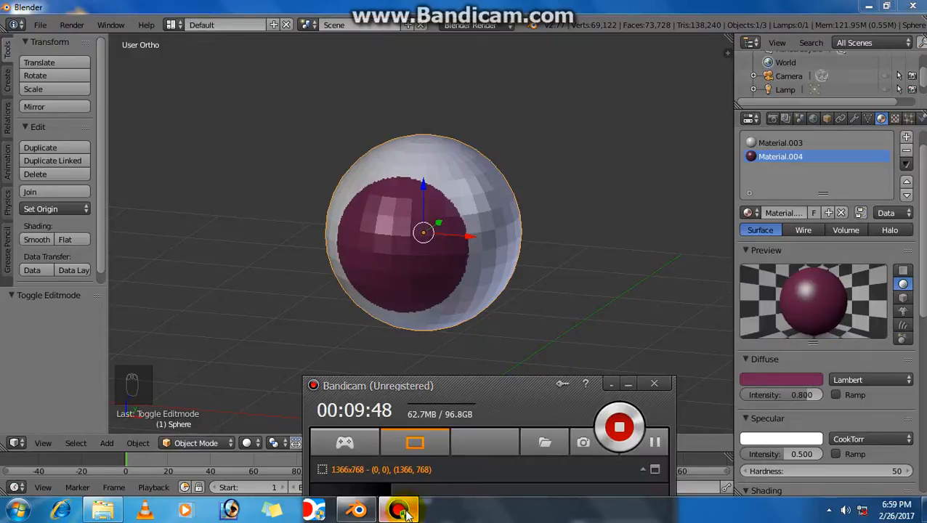